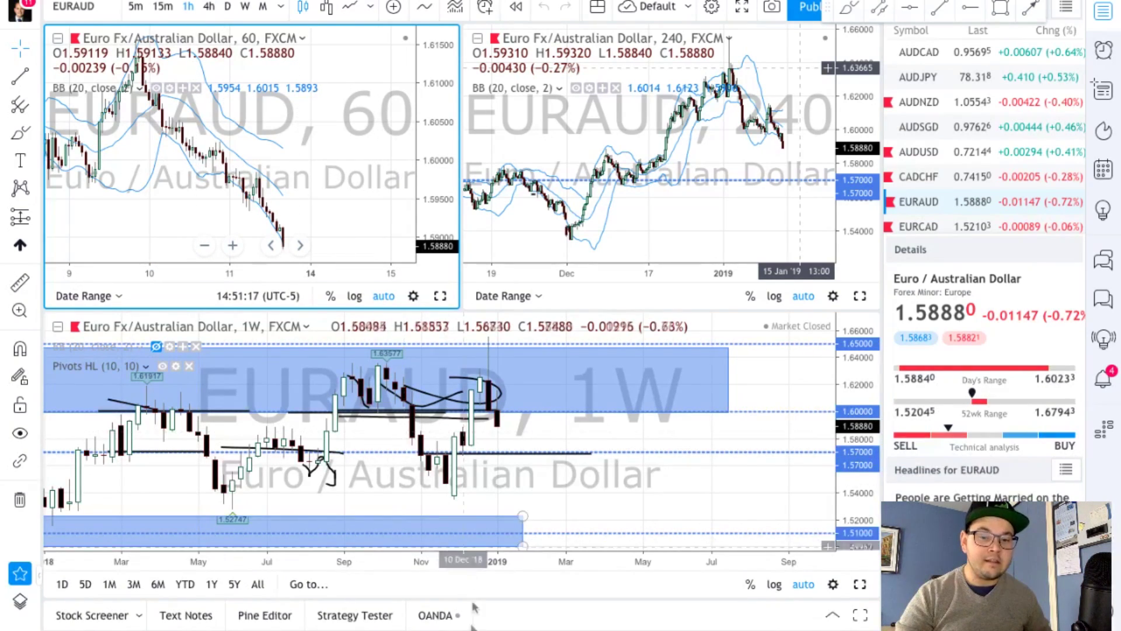
Open the OANDA broker connection and choose to select another broker instead
{"action": "left_click", "coordinate": [434, 615]}
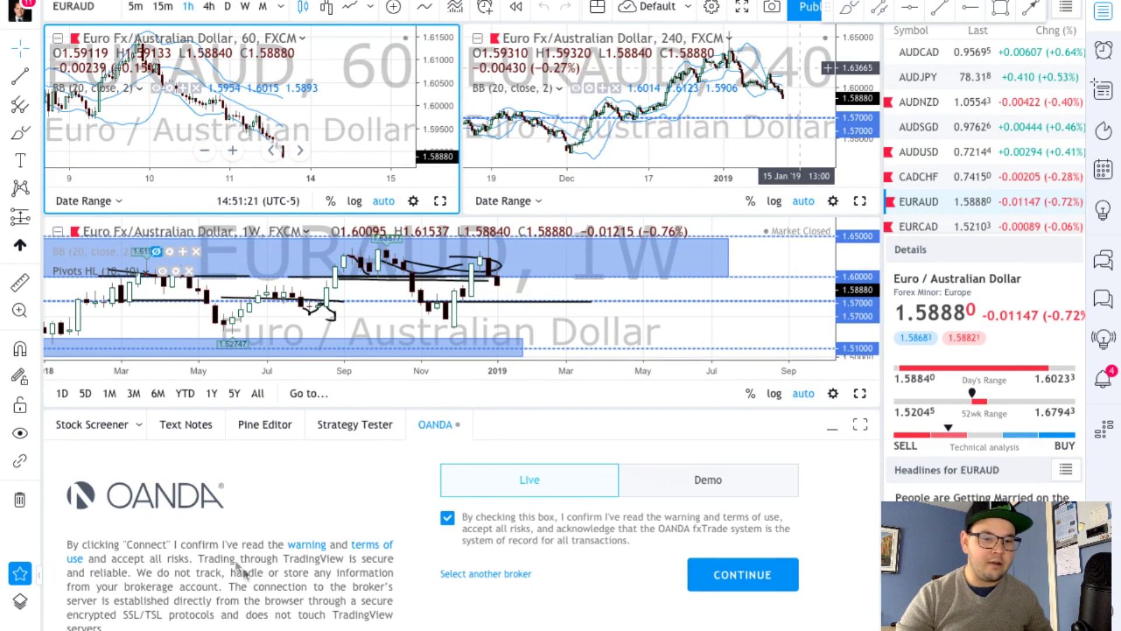
{"action": "left_click", "coordinate": [456, 574]}
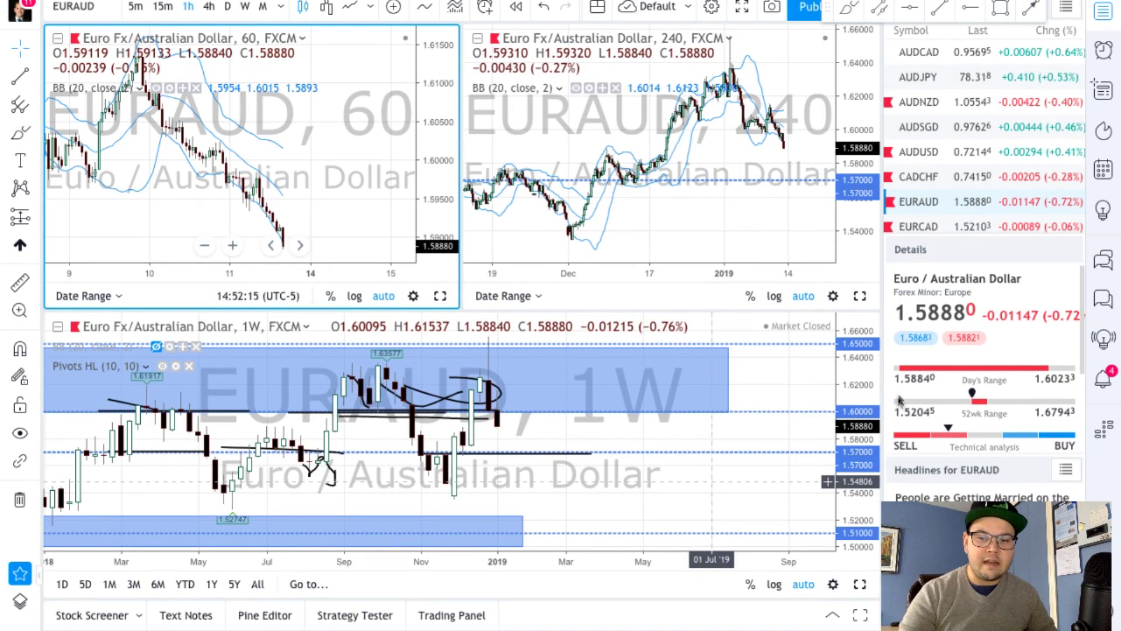
Maximize the weekly EURAUD chart and change its symbol to USDCAD from FOREX.com
{"action": "left_click", "coordinate": [859, 584]}
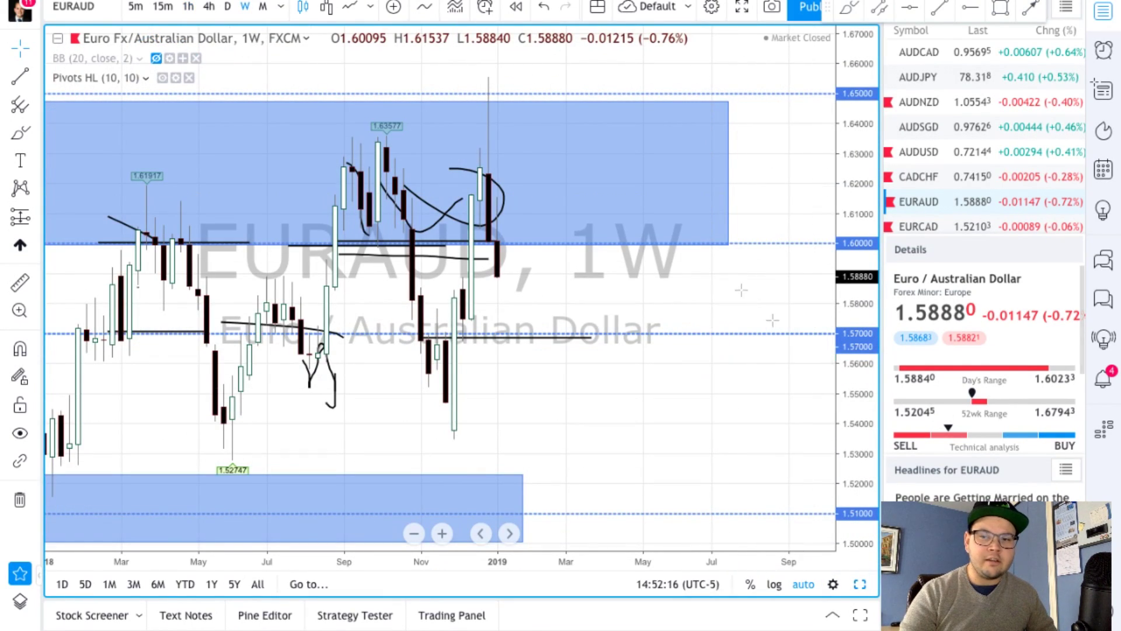
{"action": "left_click", "coordinate": [76, 7]}
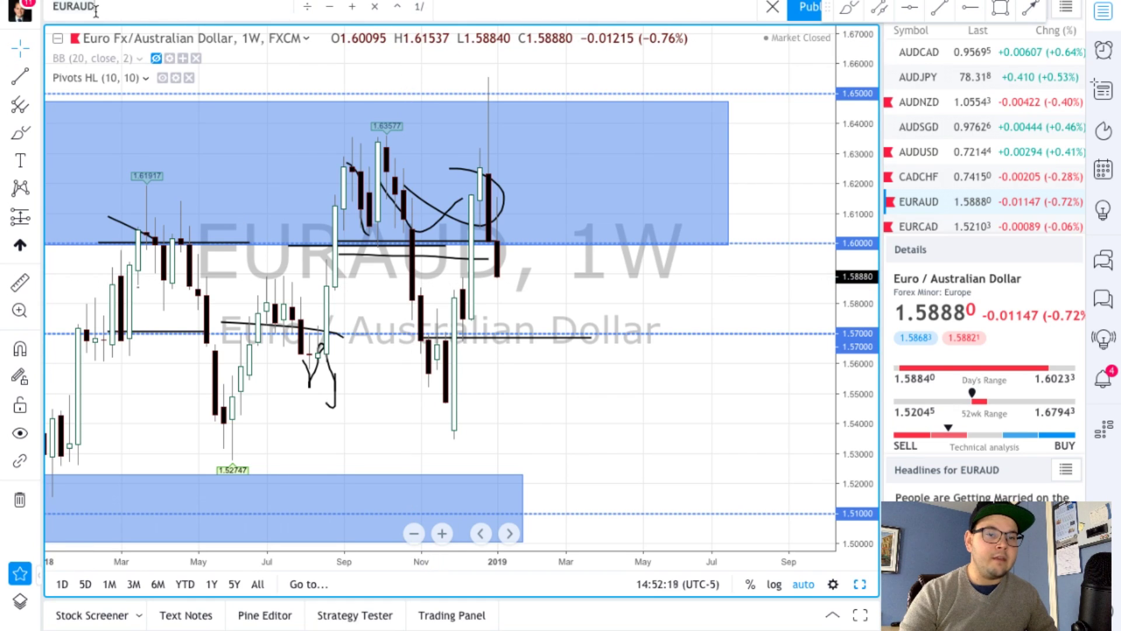
{"action": "type", "text": "USD"}
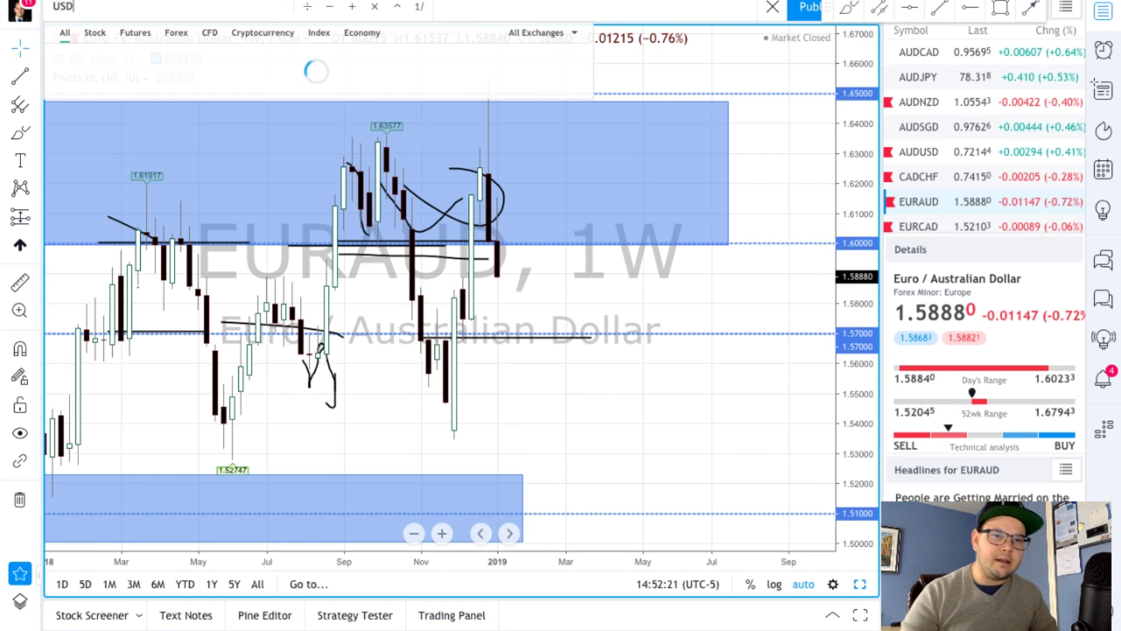
{"action": "type", "text": "CAD"}
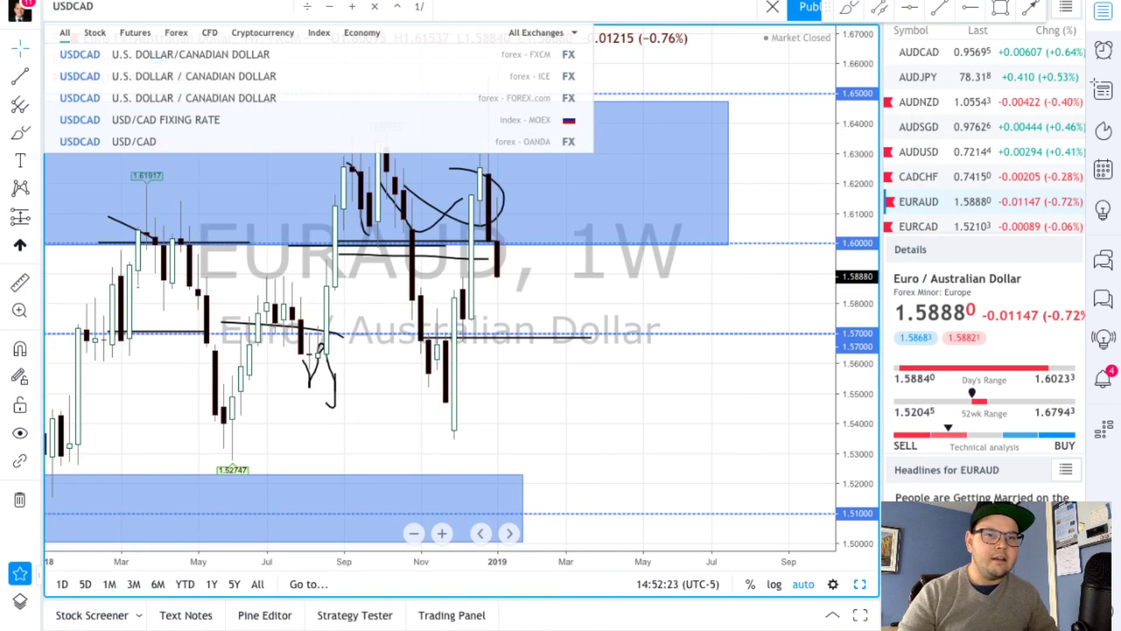
{"action": "key", "text": "Down"}
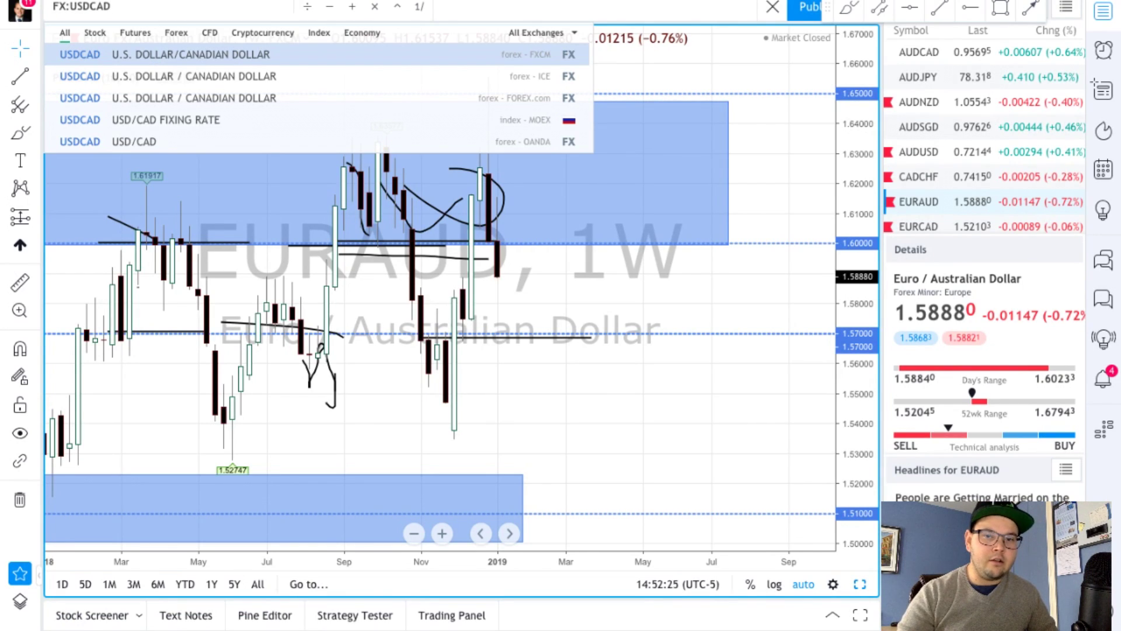
{"action": "key", "text": "Down"}
{"action": "key", "text": "Down"}
{"action": "key", "text": "Down"}
{"action": "key", "text": "Down"}
{"action": "key", "text": "Up"}
{"action": "key", "text": "Up"}
{"action": "key", "text": "Return"}
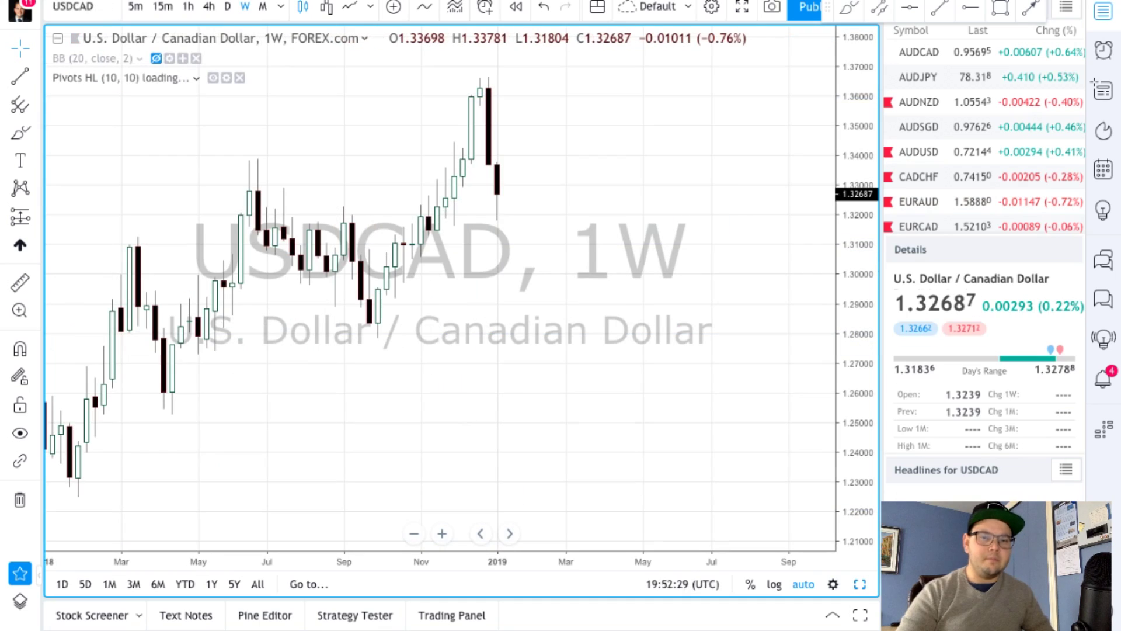
Open the chart settings and switch the interface to the Dark theme together with its chart template
{"action": "left_click_drag", "start_coordinate": [248, 353], "coordinate": [413, 365]}
{"action": "scroll", "coordinate": [413, 365], "scroll_direction": "down", "scroll_amount": 2}
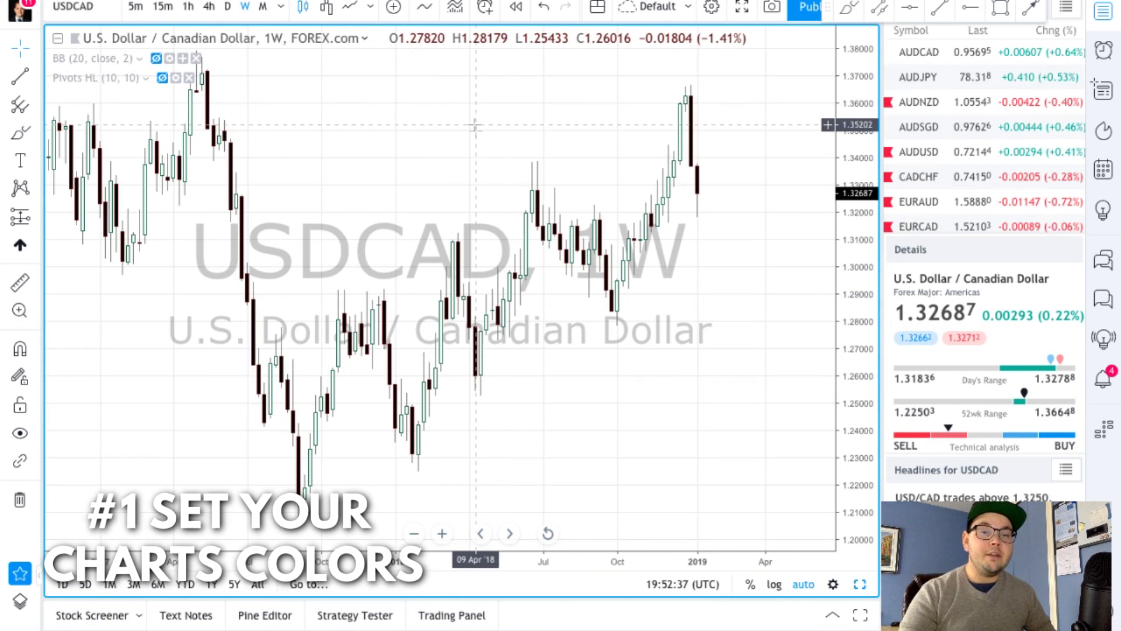
{"action": "scroll", "coordinate": [540, 205], "scroll_direction": "down", "scroll_amount": 5}
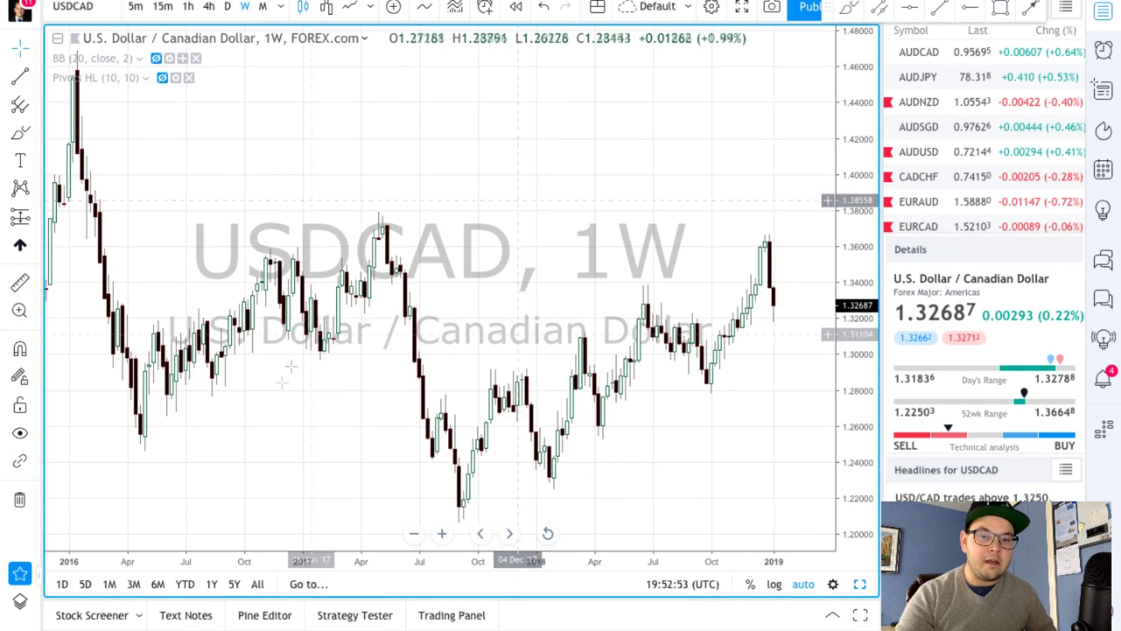
{"action": "right_click", "coordinate": [474, 113]}
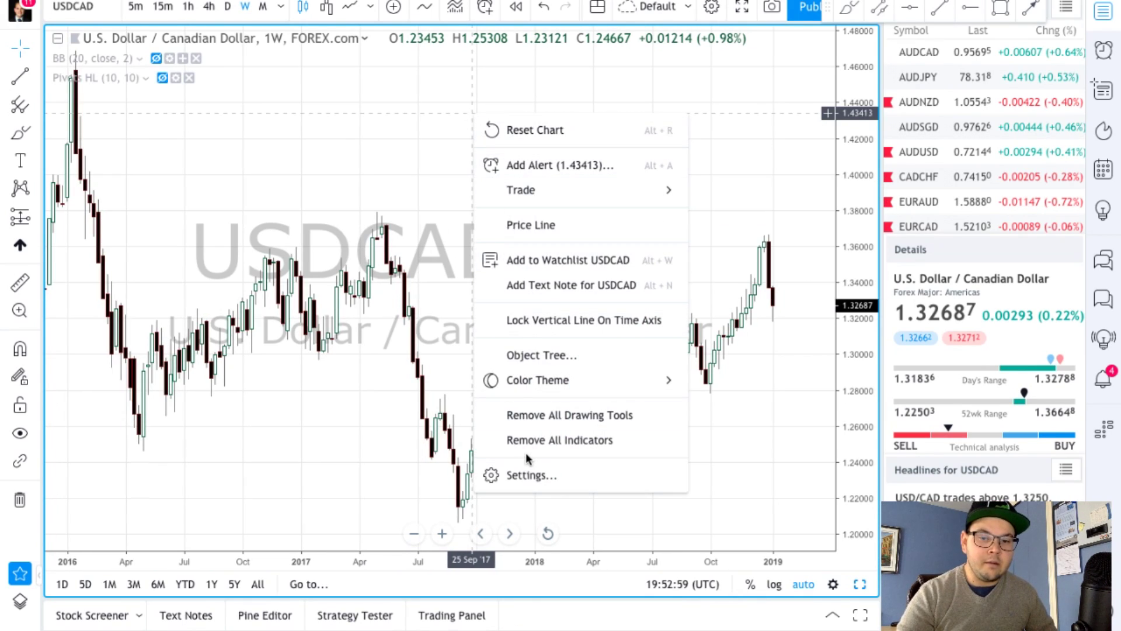
{"action": "left_click", "coordinate": [530, 471]}
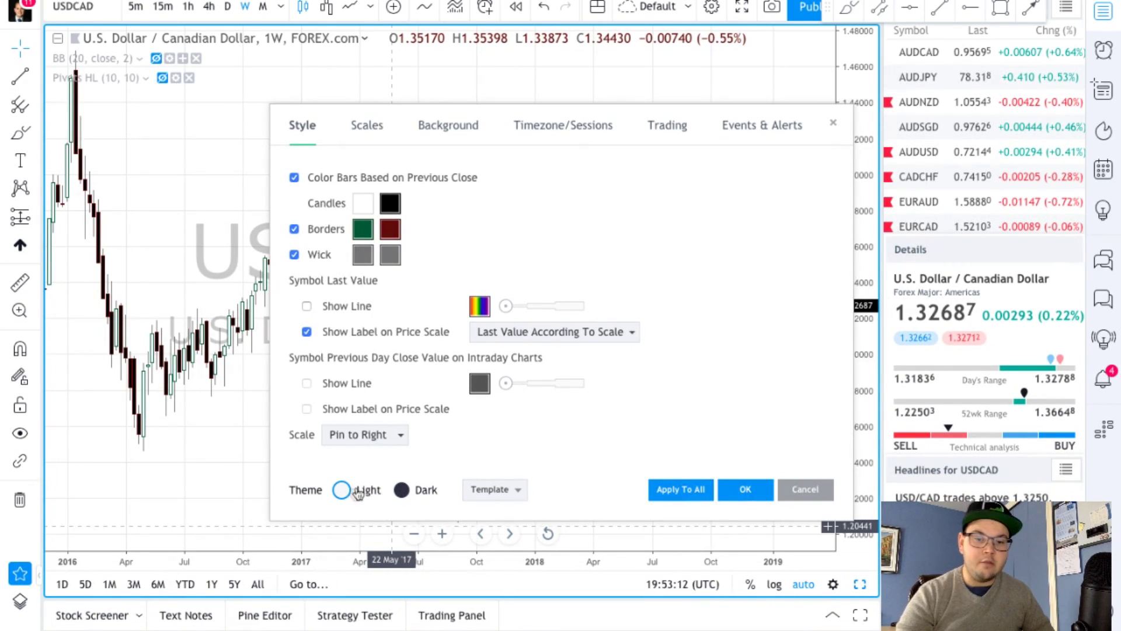
{"action": "left_click", "coordinate": [409, 490]}
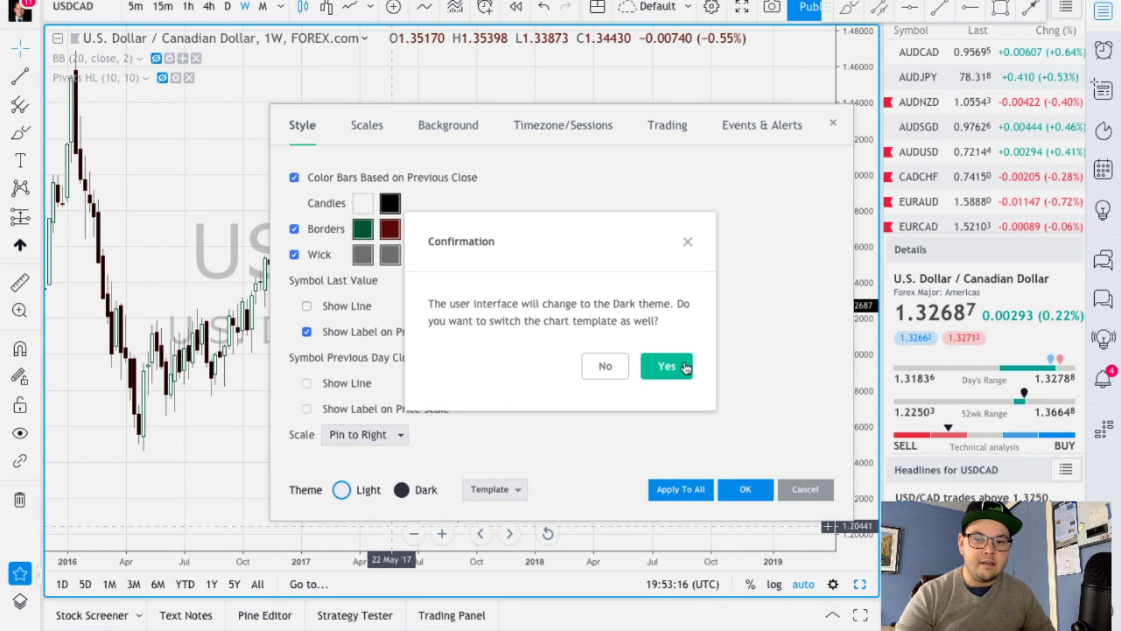
{"action": "left_click", "coordinate": [667, 366]}
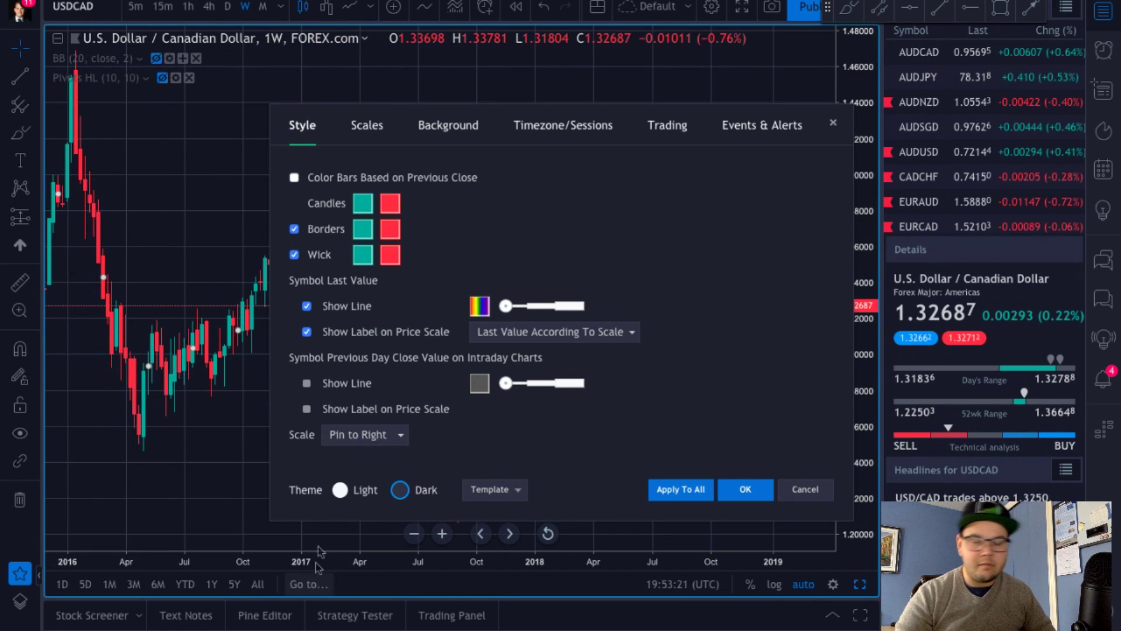
Return to the Light theme, apply the saved template with white and black candles, and accept the chart settings
{"action": "left_click", "coordinate": [340, 490]}
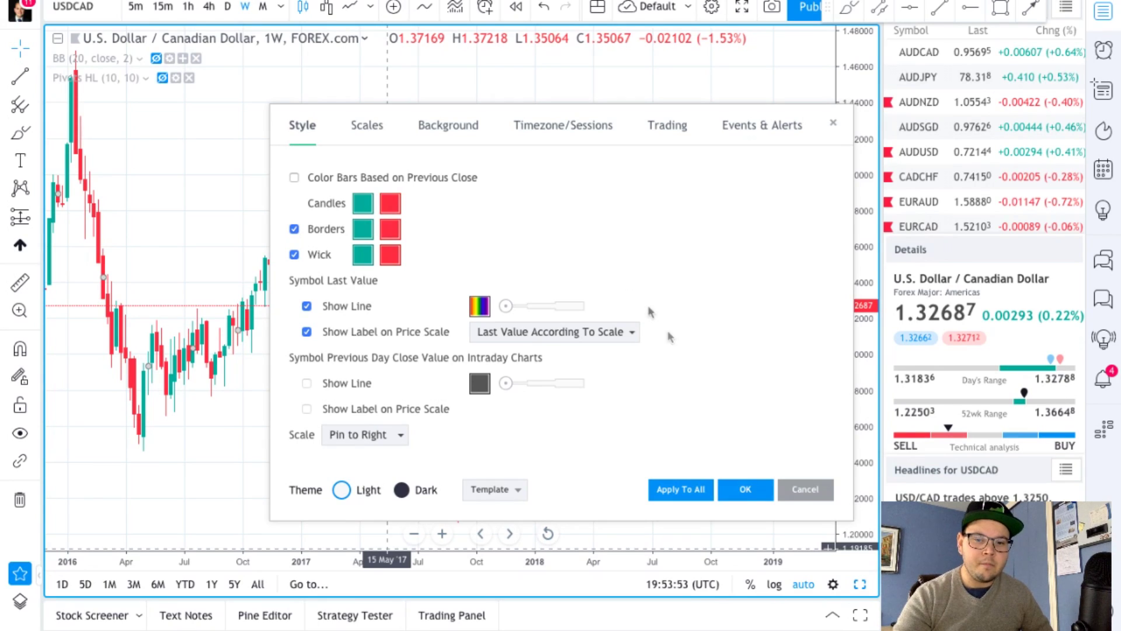
{"action": "left_click", "coordinate": [495, 490]}
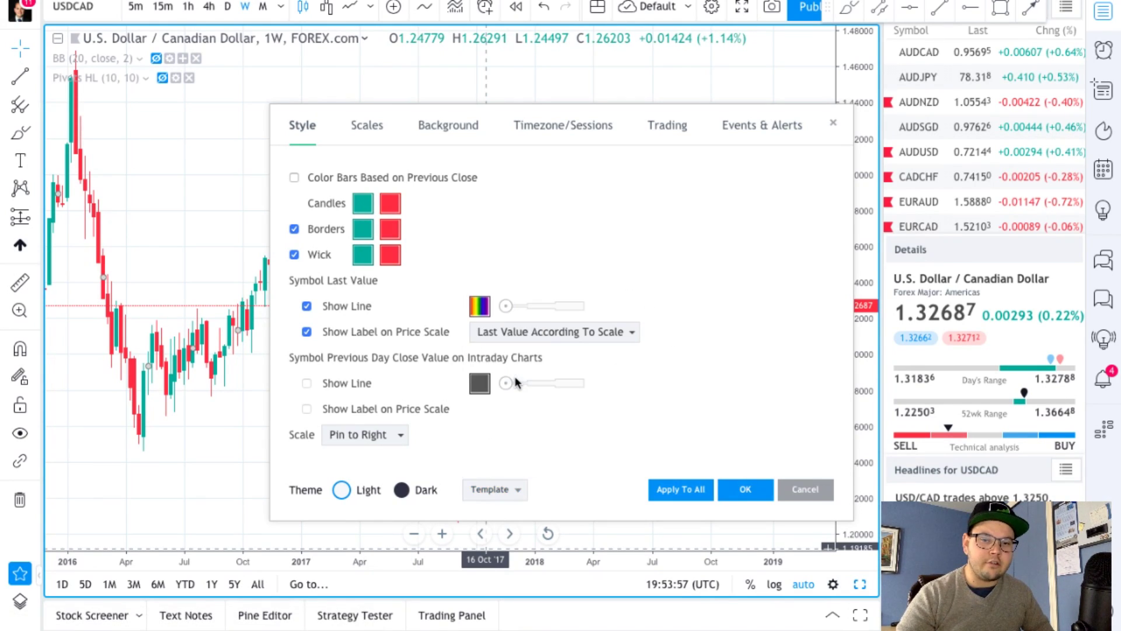
{"action": "left_click", "coordinate": [503, 372]}
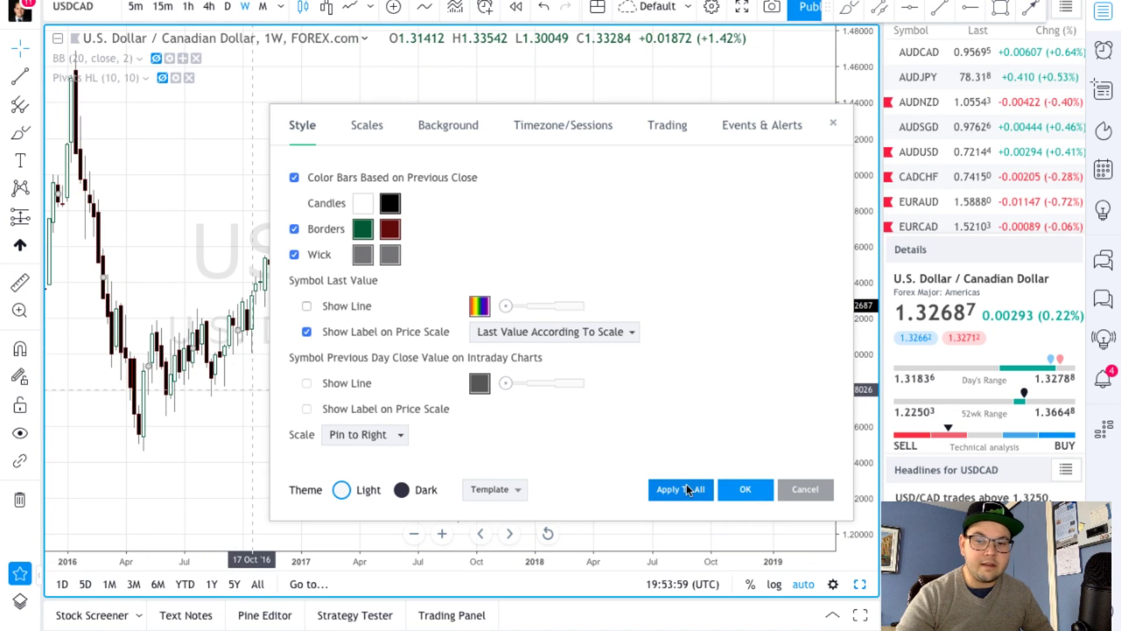
{"action": "left_click", "coordinate": [740, 489]}
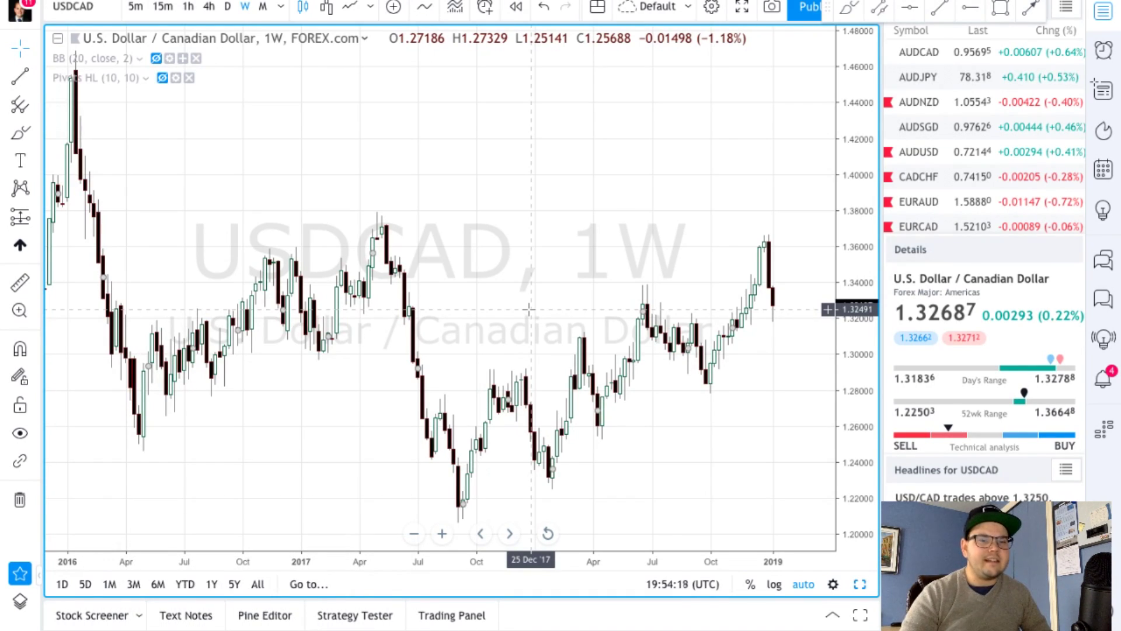
Show the maximized chart at 1 hour, set its interval to daily, and return to the multi-chart view
{"action": "left_click", "coordinate": [188, 7]}
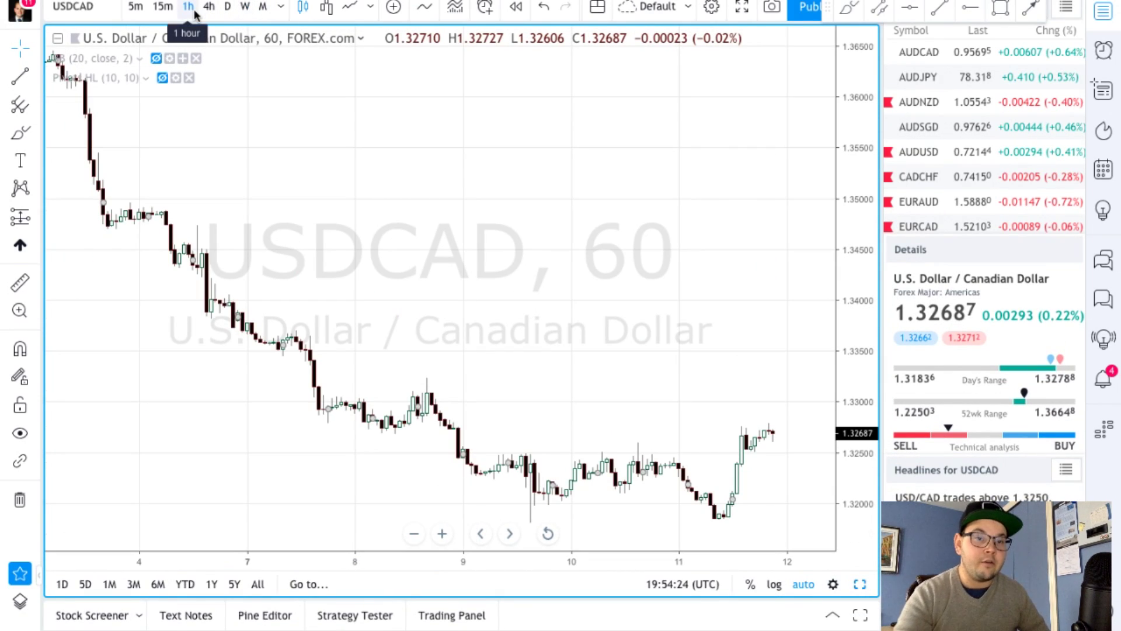
{"action": "left_click", "coordinate": [229, 7]}
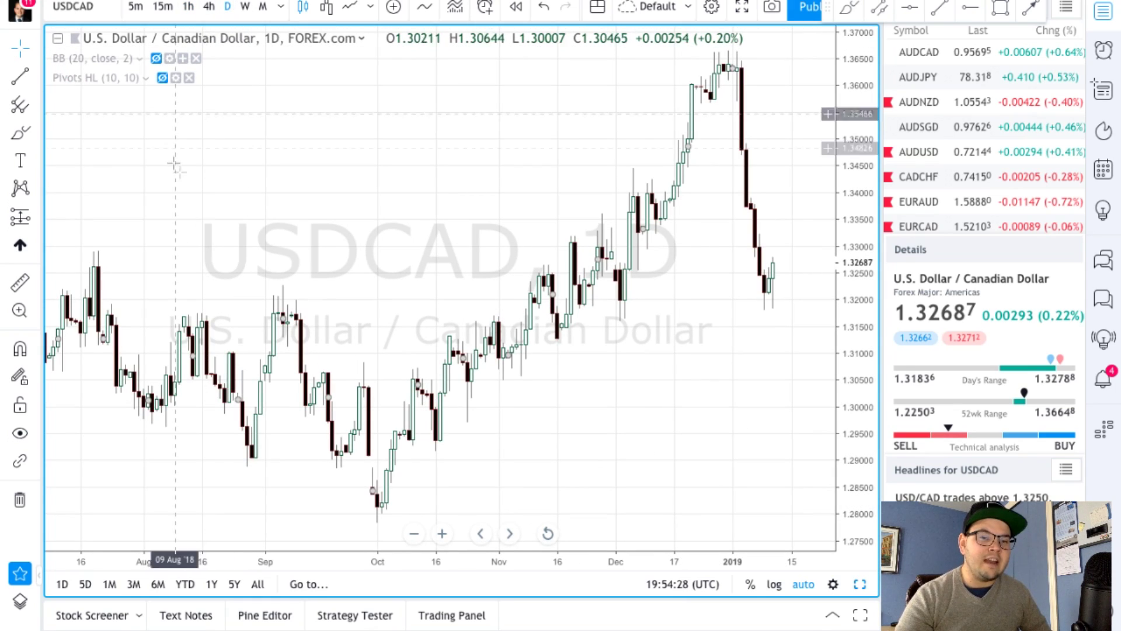
{"action": "left_click", "coordinate": [860, 584]}
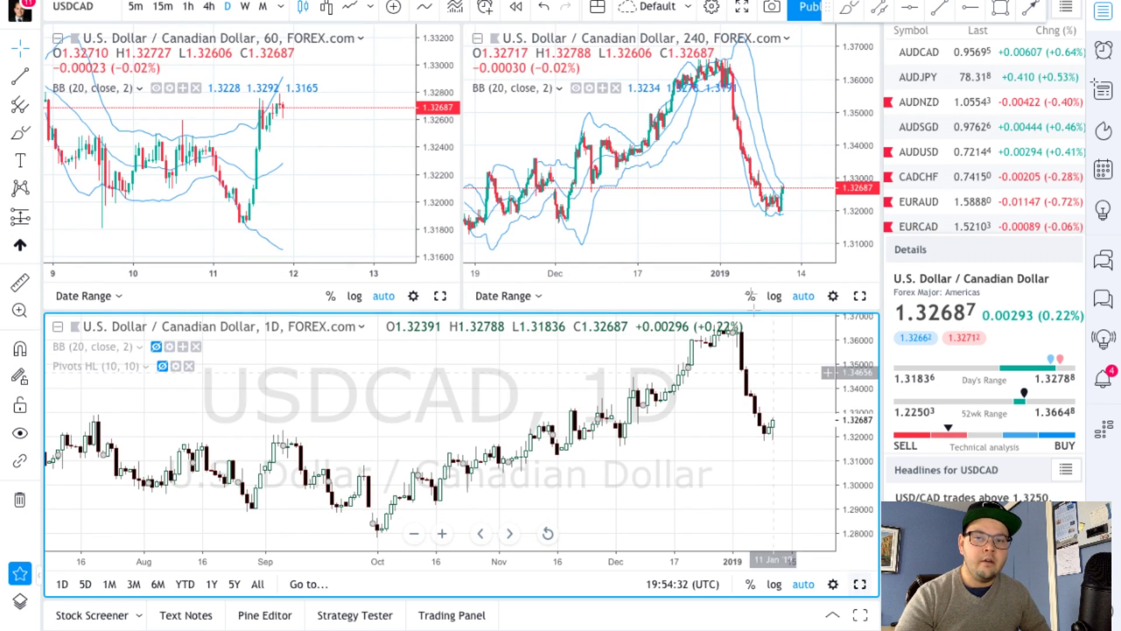
Try the two-by-two four-chart grid and change the layout to a single chart
{"action": "left_click", "coordinate": [597, 7]}
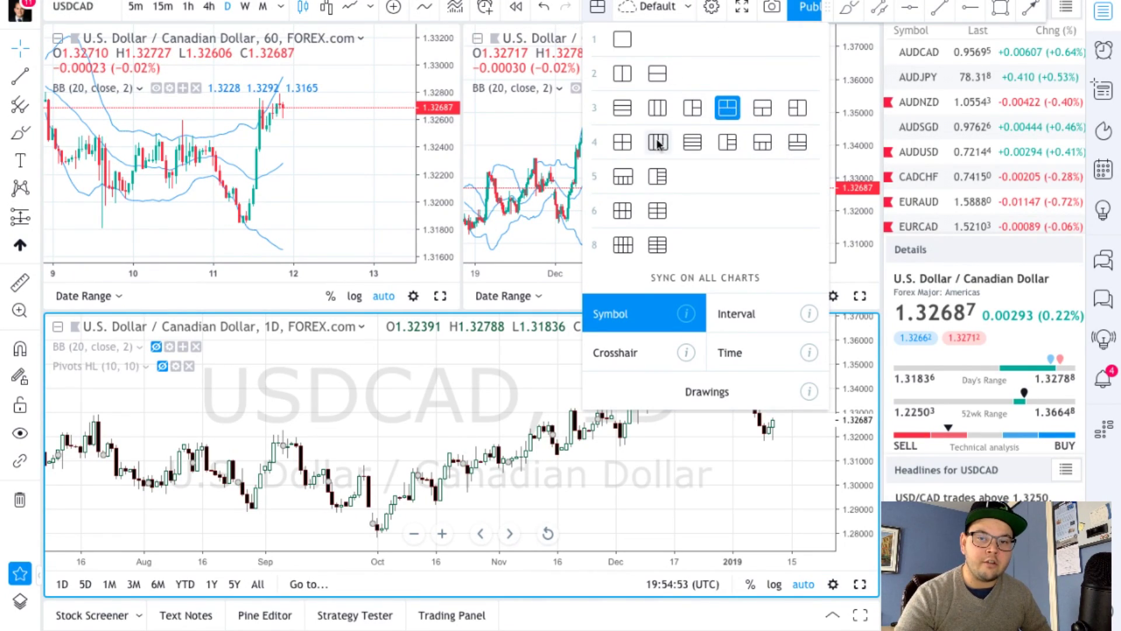
{"action": "left_click", "coordinate": [620, 142]}
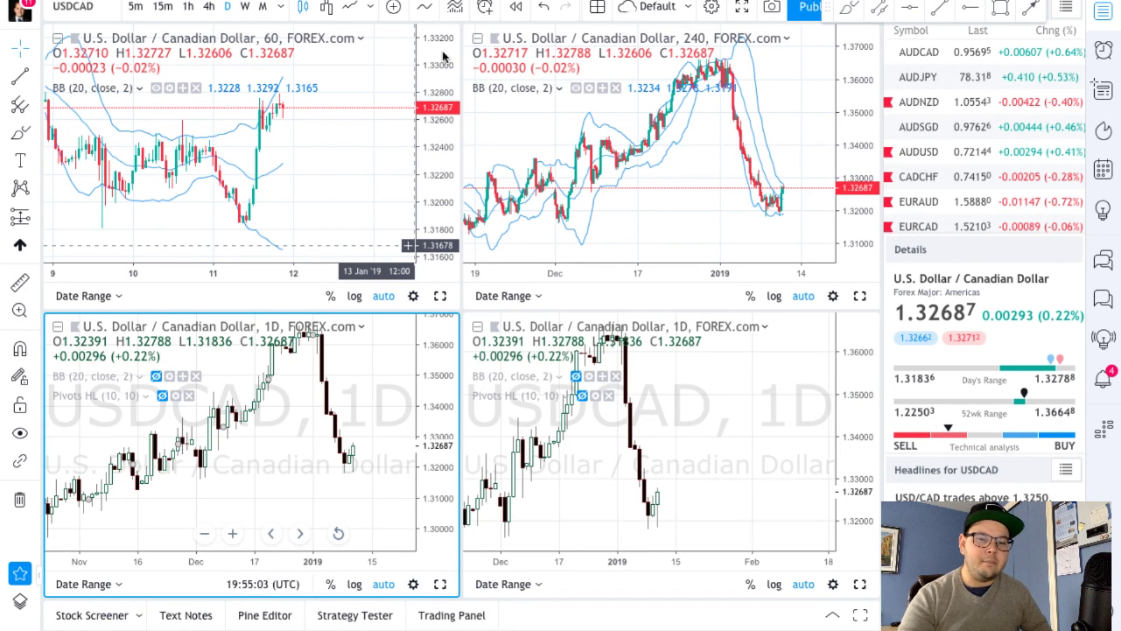
{"action": "left_click", "coordinate": [597, 7]}
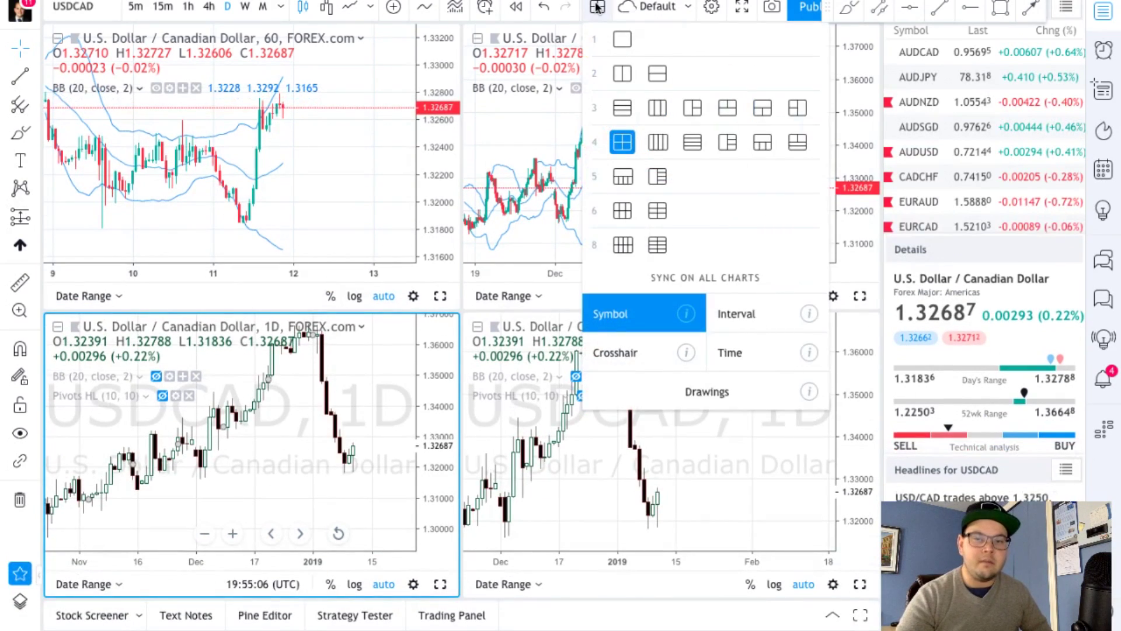
{"action": "left_click", "coordinate": [621, 38]}
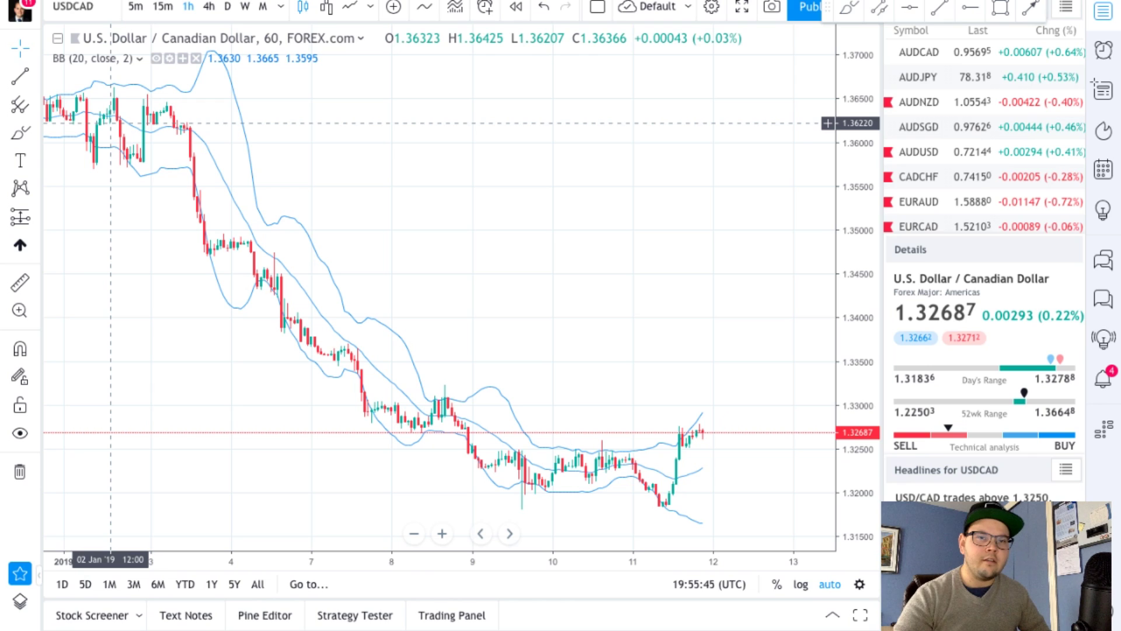
{"action": "key", "text": "super+l"}
{"action": "key", "text": "Return"}
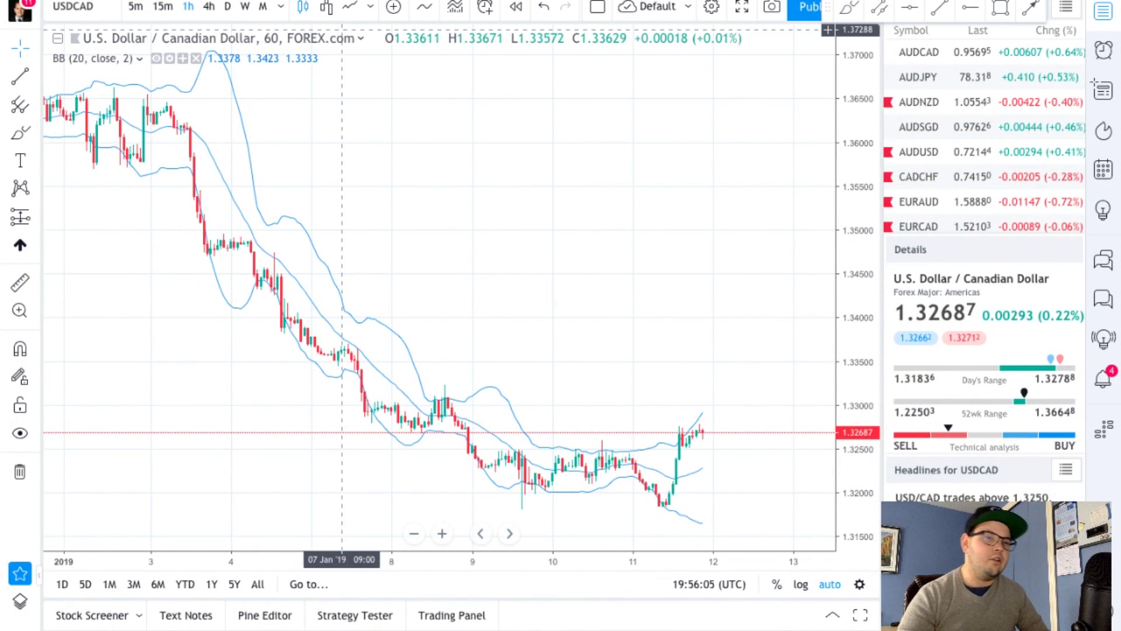
{"action": "key", "text": "super+l"}
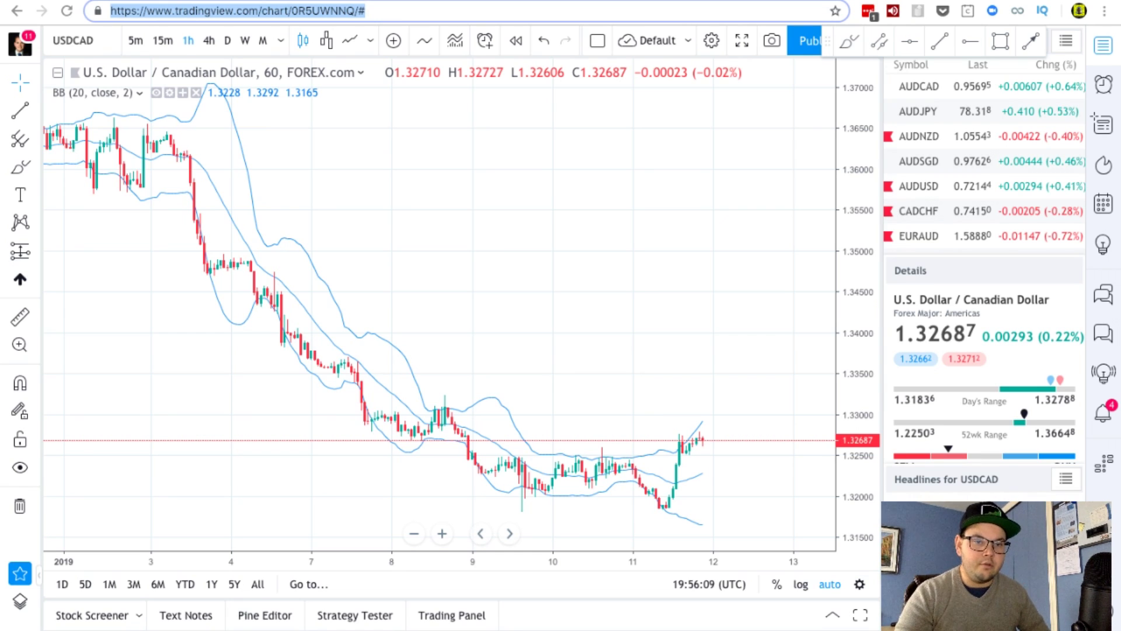
{"action": "key", "text": "Return"}
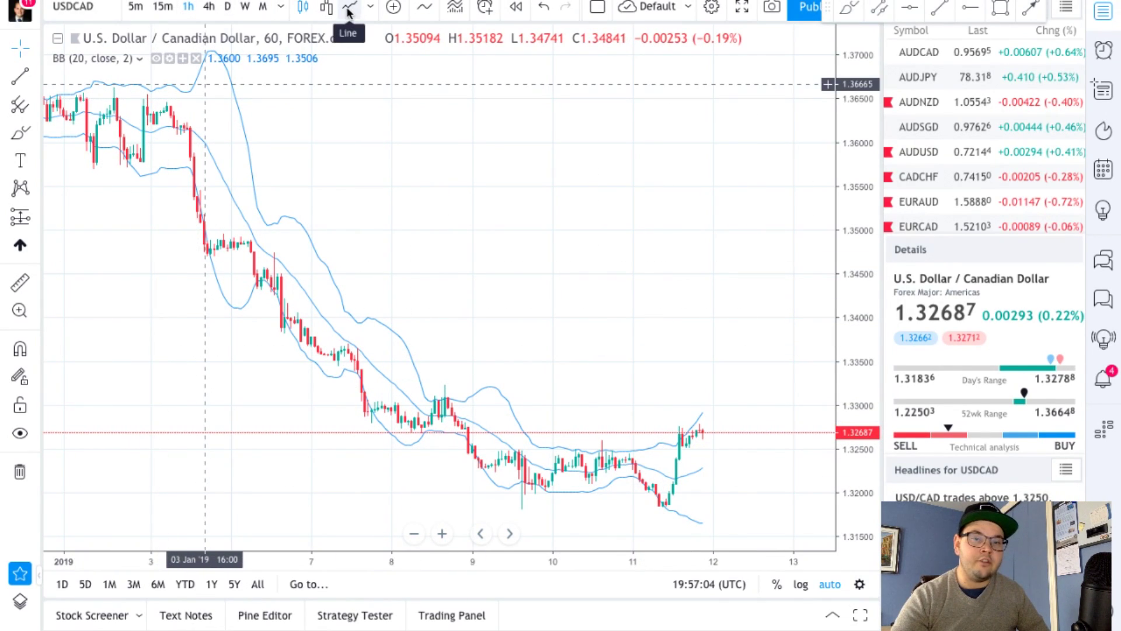
Add the built-in Average True Range indicator to the USDCAD 1-hour chart
{"action": "left_click", "coordinate": [426, 8]}
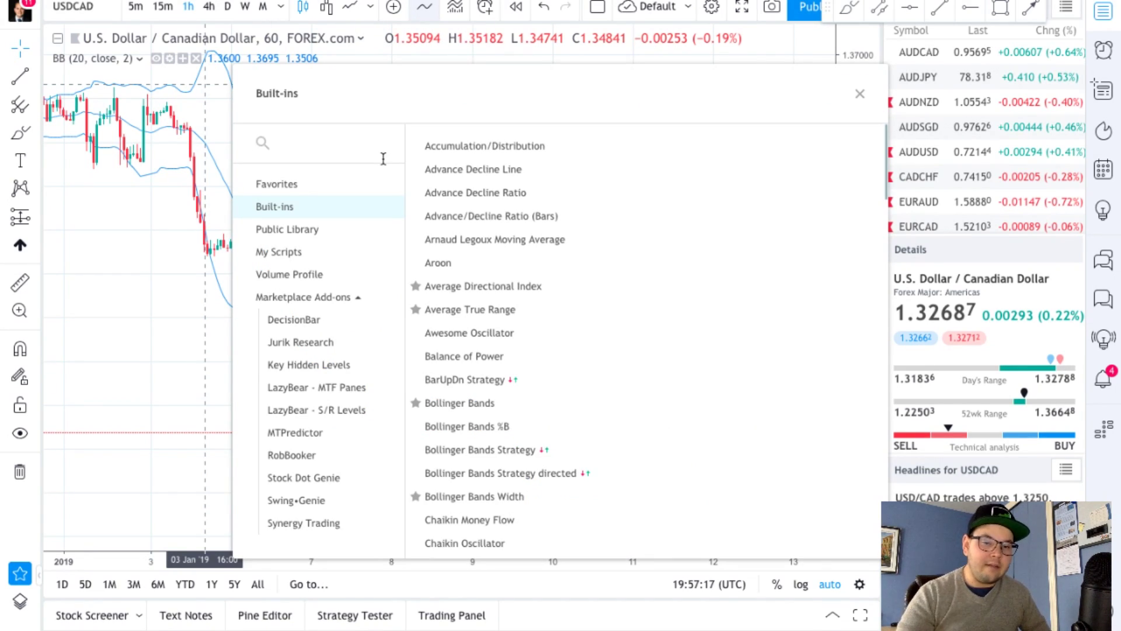
{"action": "left_click", "coordinate": [524, 311]}
{"action": "left_click", "coordinate": [105, 411]}
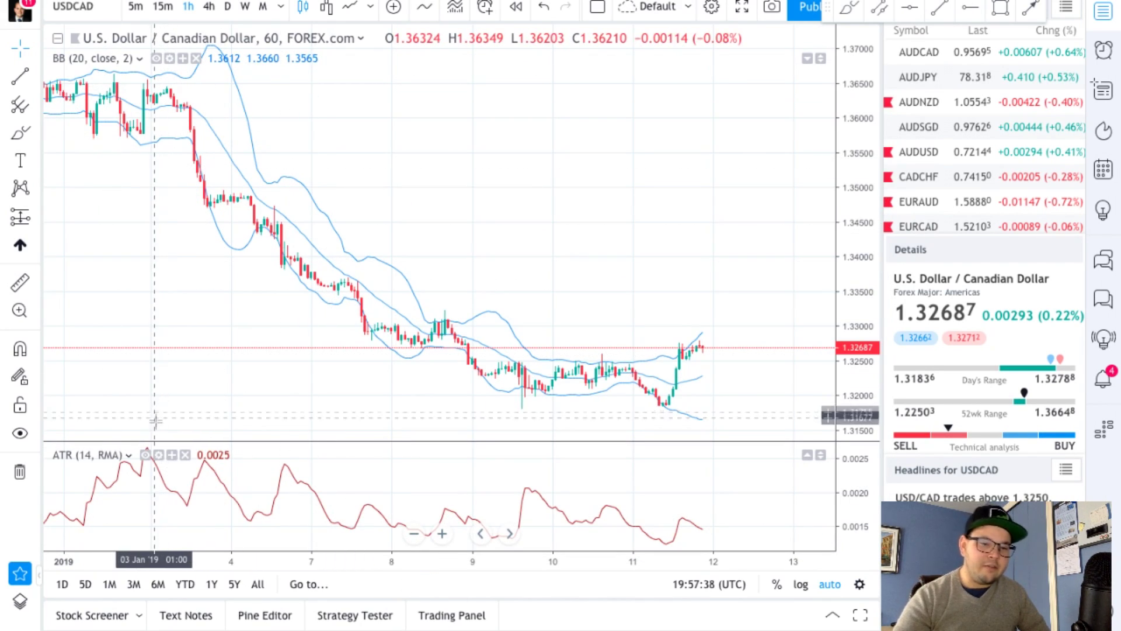
Review the ATR indicator's input and style settings and leave them without making changes
{"action": "left_click", "coordinate": [159, 456]}
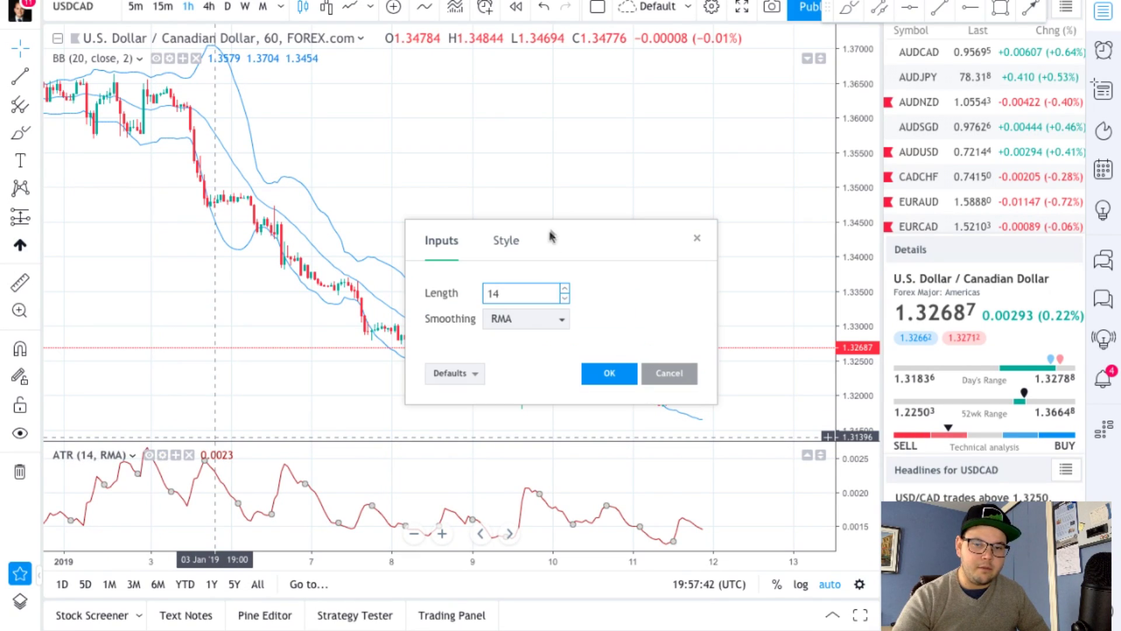
{"action": "left_click", "coordinate": [503, 240]}
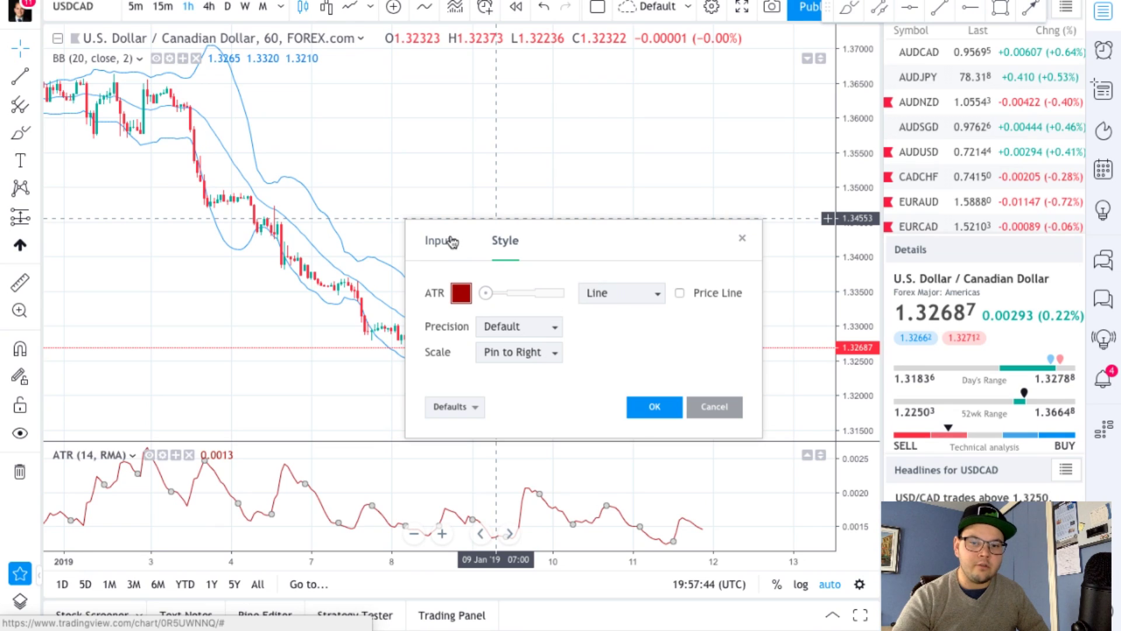
{"action": "left_click", "coordinate": [453, 241]}
{"action": "left_click", "coordinate": [663, 375]}
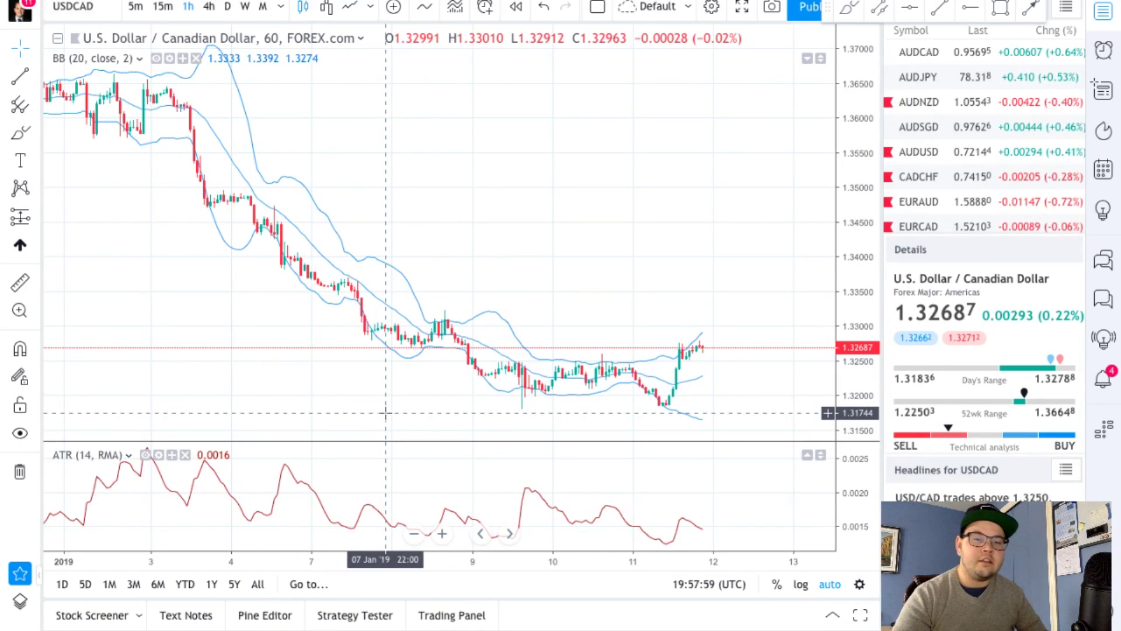
Examine the ATR line against the price action from late December to early January
{"action": "scroll", "coordinate": [385, 415], "scroll_direction": "left", "scroll_amount": 5}
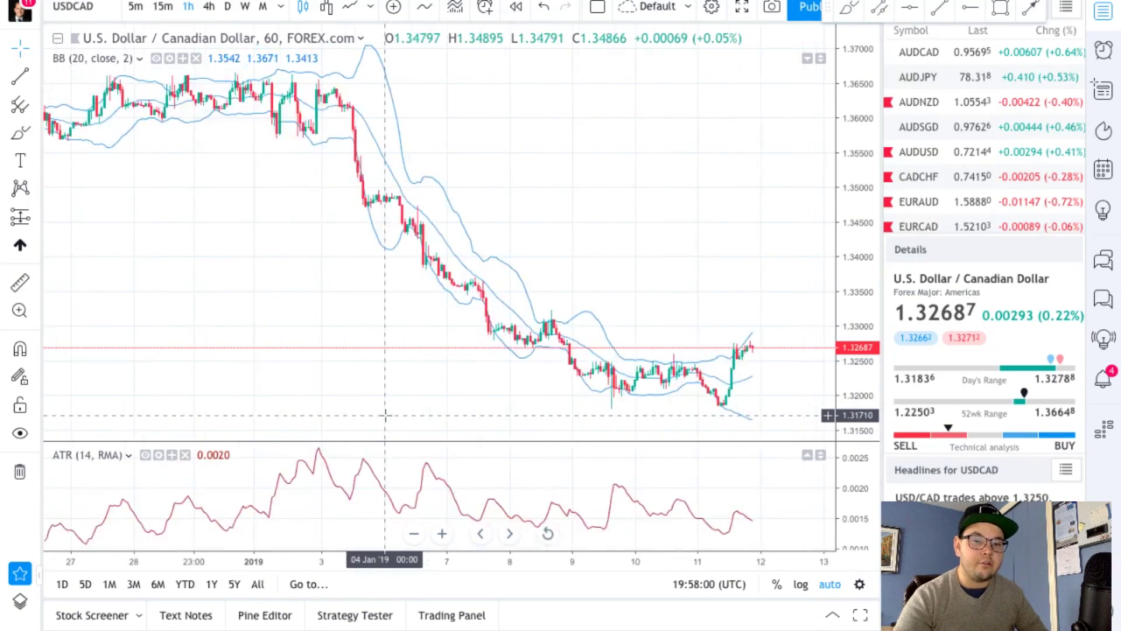
{"action": "scroll", "coordinate": [385, 415], "scroll_direction": "left", "scroll_amount": 10}
{"action": "scroll", "coordinate": [385, 415], "scroll_direction": "up", "scroll_amount": 3}
{"action": "scroll", "coordinate": [386, 415], "scroll_direction": "left", "scroll_amount": 10}
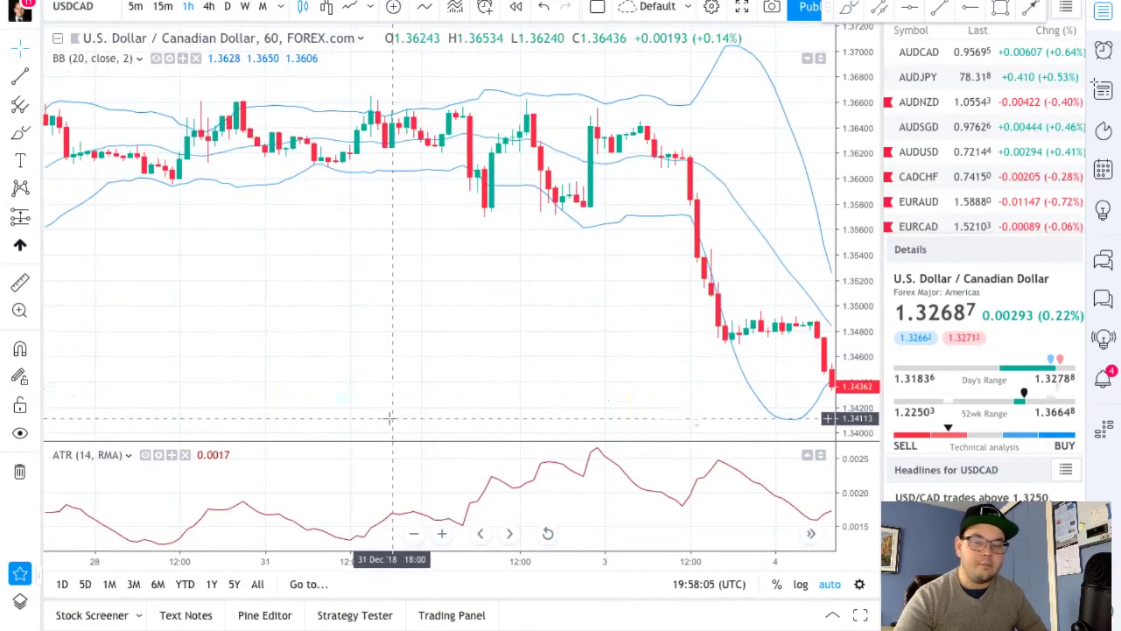
Examine the ATR line against the USDCAD 1-hour price action and Bollinger Bands from December to 11 January
{"action": "scroll", "coordinate": [390, 418], "scroll_direction": "left", "scroll_amount": 10}
{"action": "scroll", "coordinate": [390, 418], "scroll_direction": "down", "scroll_amount": 3}
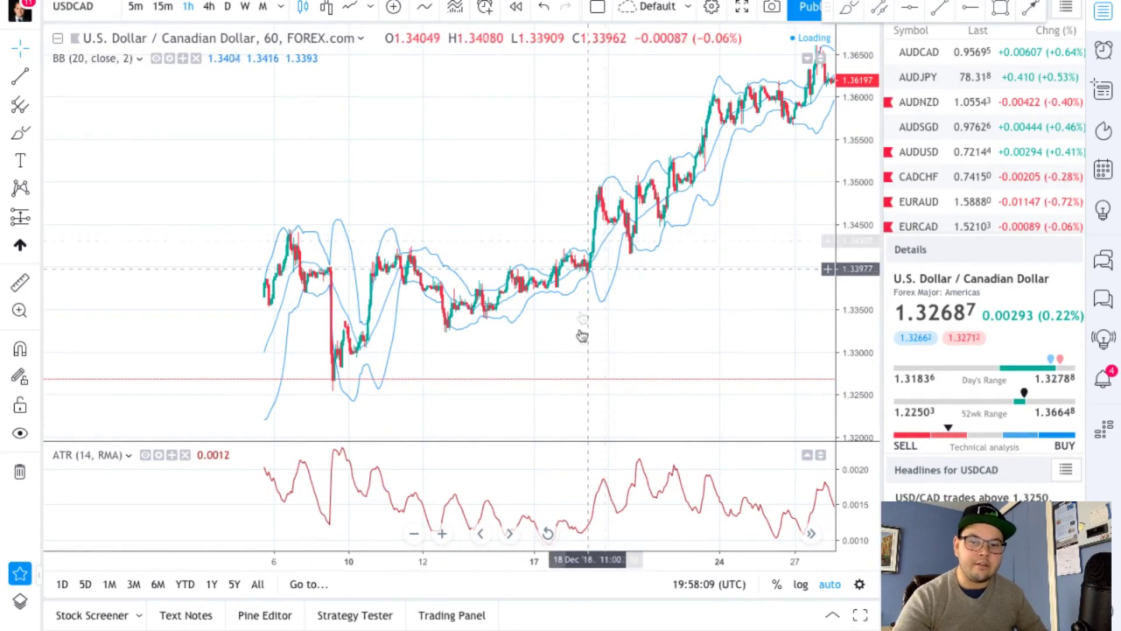
{"action": "scroll", "coordinate": [466, 318], "scroll_direction": "right", "scroll_amount": 10}
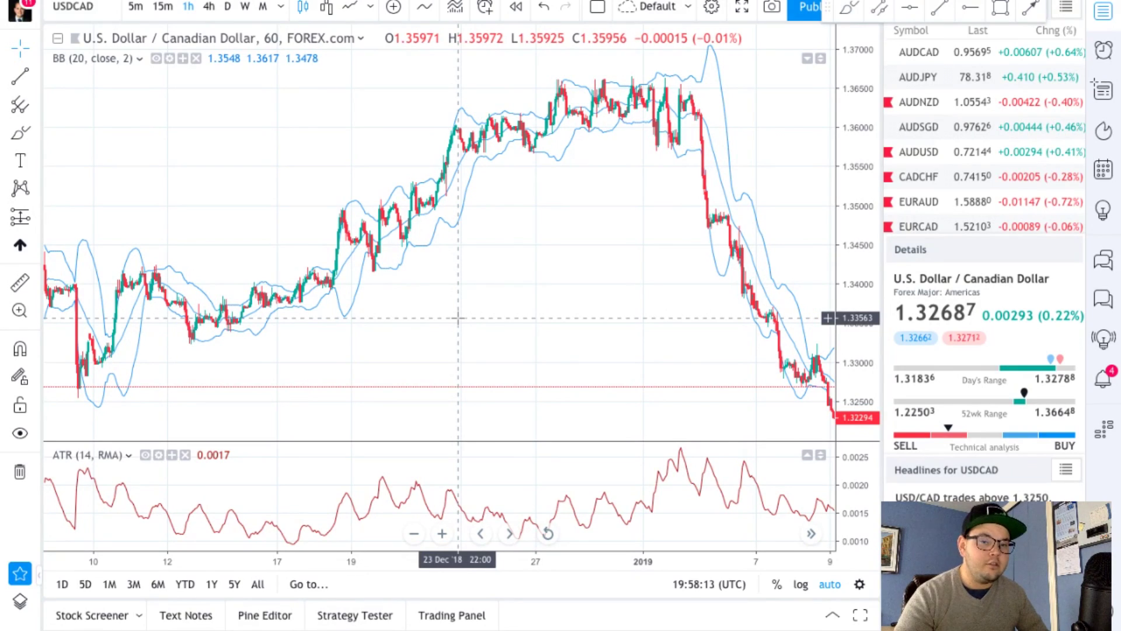
{"action": "scroll", "coordinate": [458, 318], "scroll_direction": "right", "scroll_amount": 10}
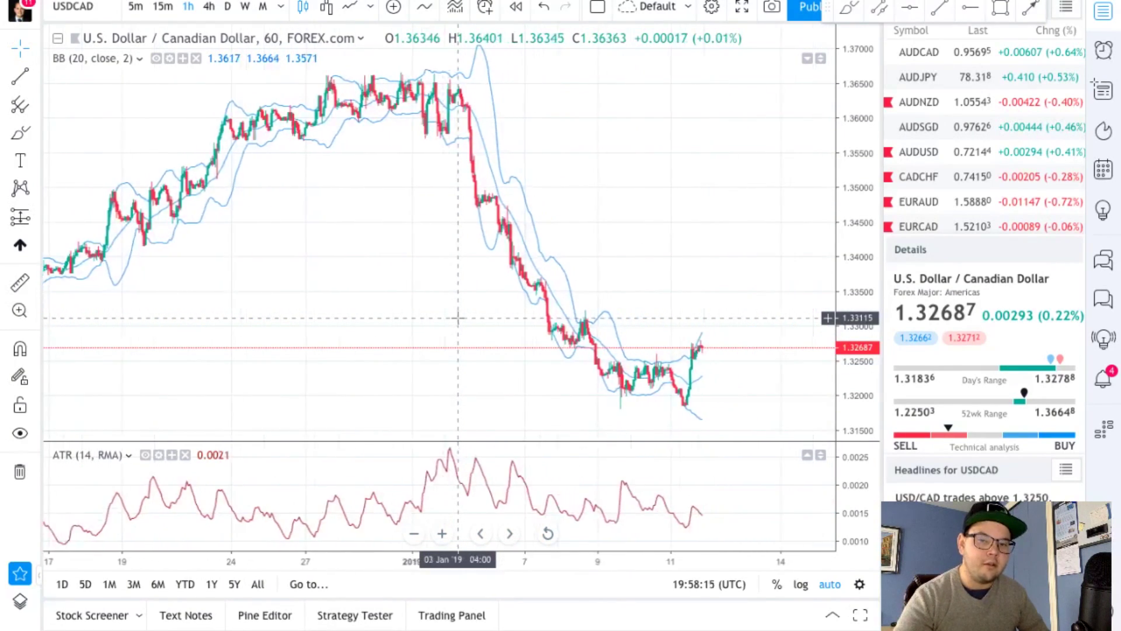
{"action": "scroll", "coordinate": [459, 317], "scroll_direction": "up", "scroll_amount": 5}
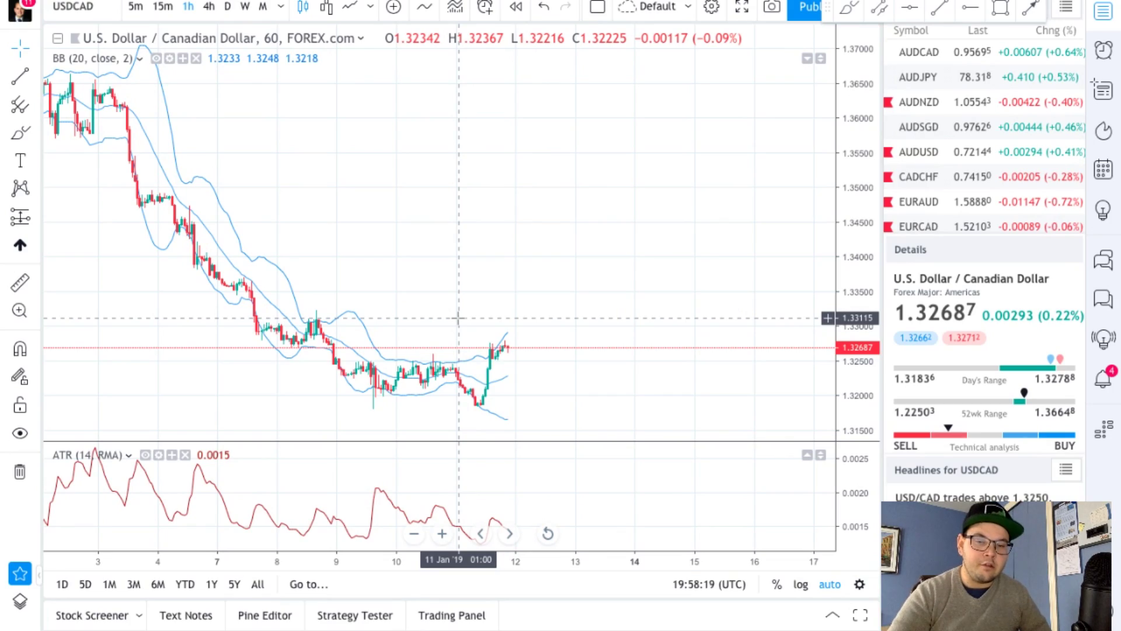
{"action": "scroll", "coordinate": [458, 318], "scroll_direction": "left", "scroll_amount": 10}
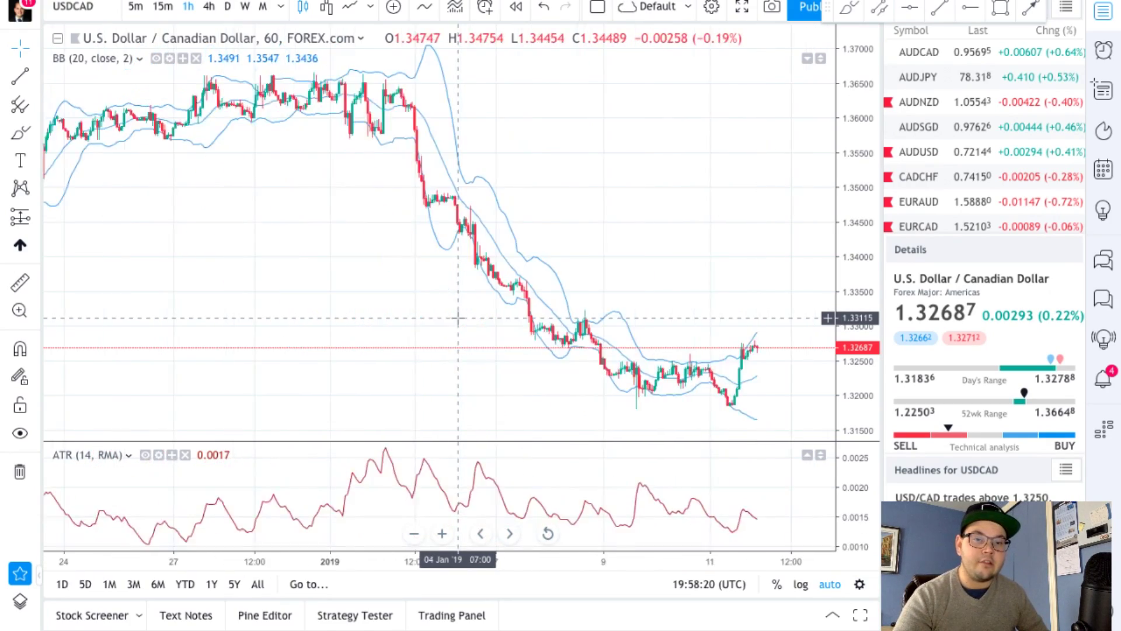
{"action": "scroll", "coordinate": [459, 318], "scroll_direction": "left", "scroll_amount": 10}
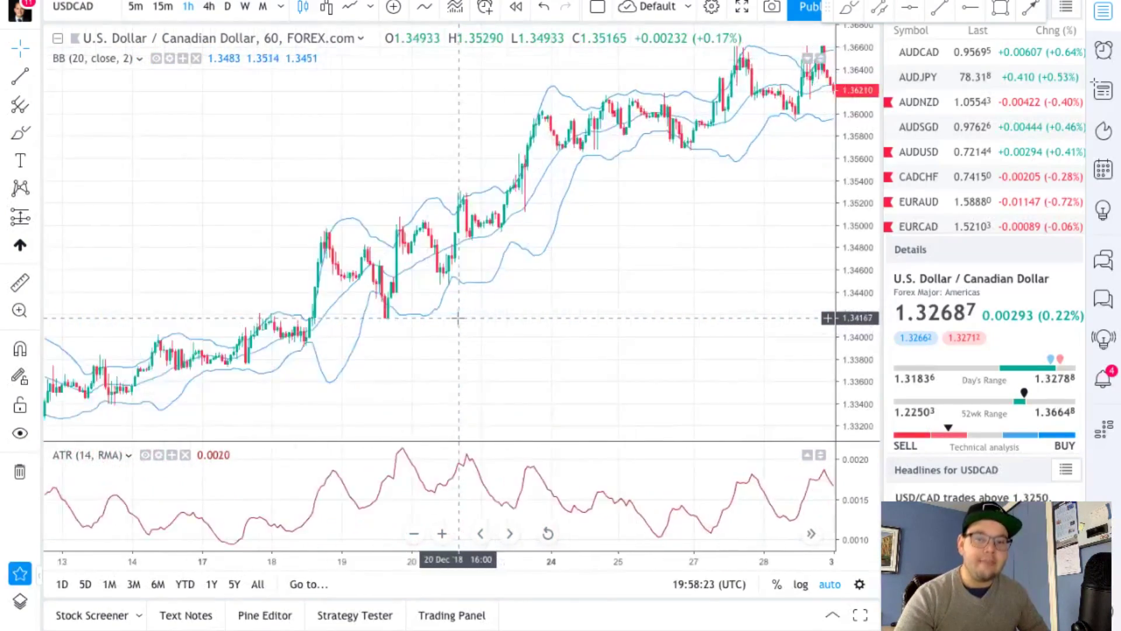
{"action": "scroll", "coordinate": [458, 318], "scroll_direction": "right", "scroll_amount": 10}
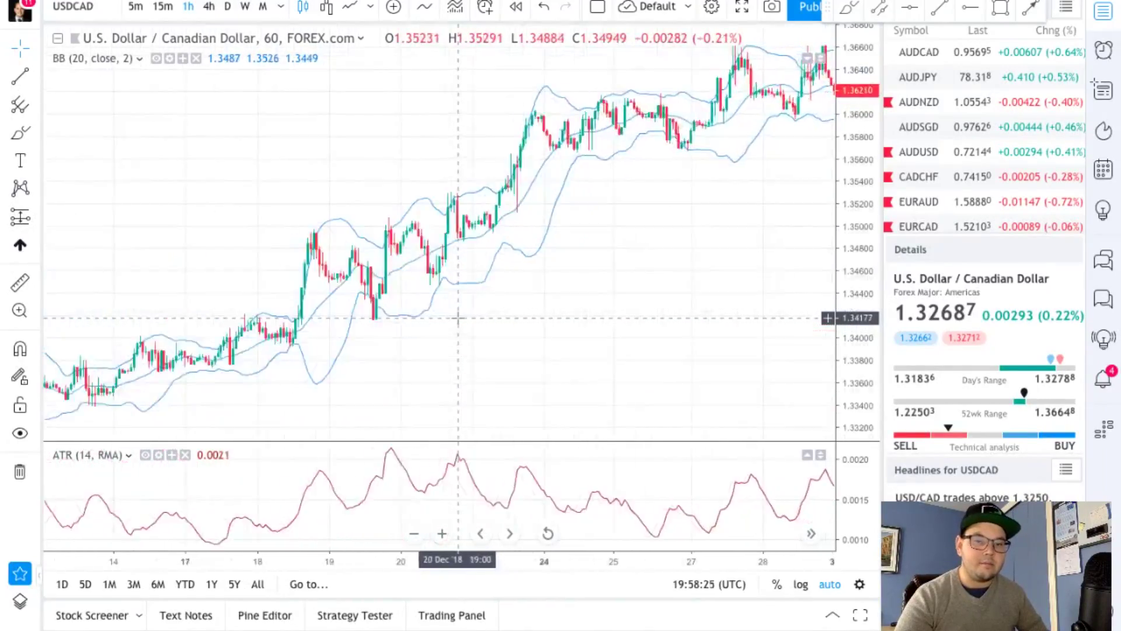
{"action": "scroll", "coordinate": [458, 318], "scroll_direction": "right", "scroll_amount": 10}
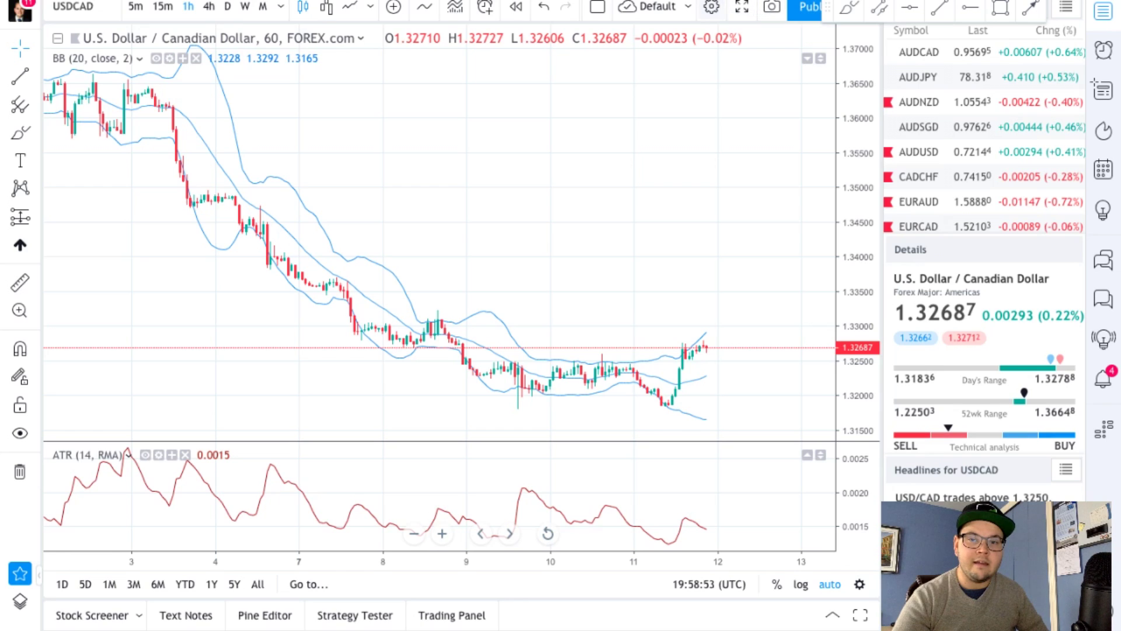
Change the layout to the two-by-two four-chart grid and maximize a USDCAD daily chart
{"action": "left_click", "coordinate": [598, 6]}
{"action": "left_click", "coordinate": [623, 141]}
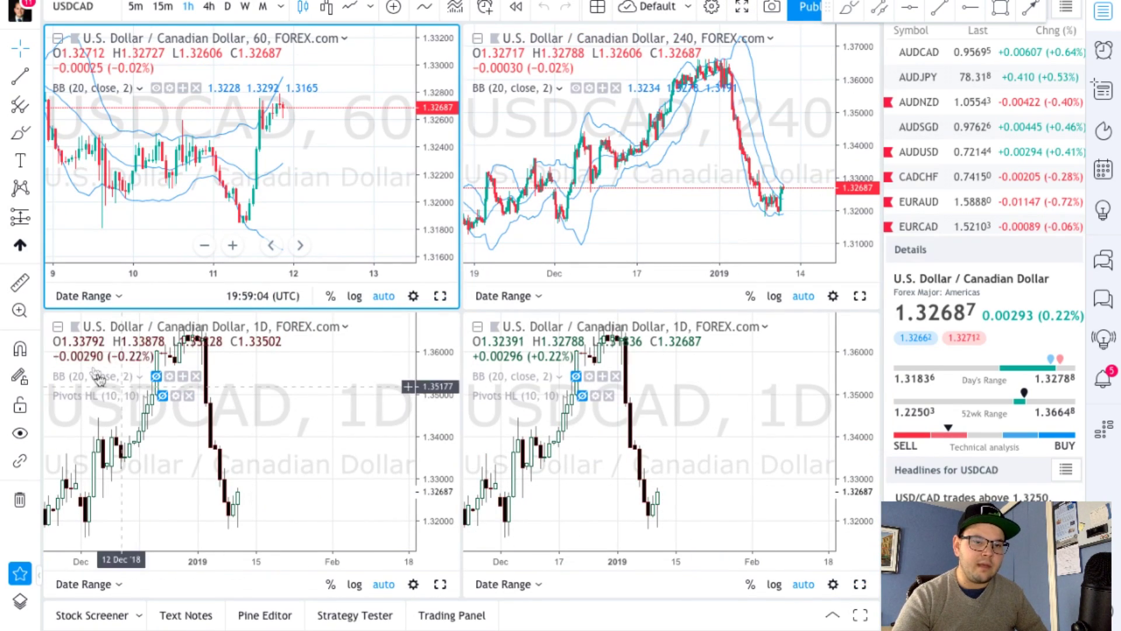
{"action": "left_click", "coordinate": [440, 584]}
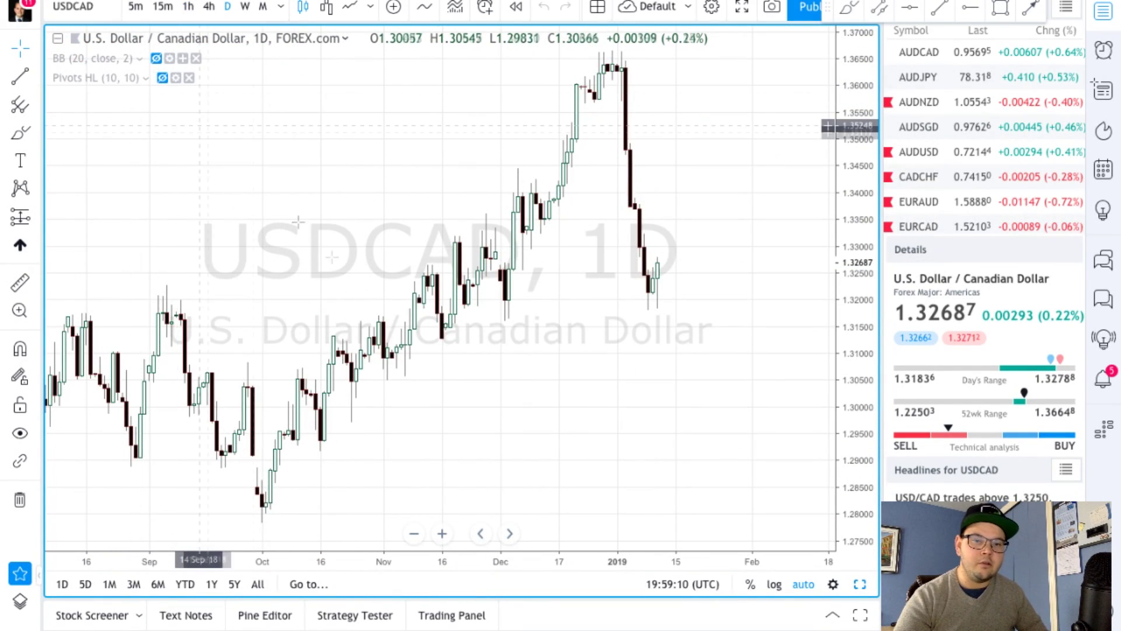
Show the hidden Pivots HL and Bollinger Bands indicators on the USDCAD daily chart
{"action": "left_click", "coordinate": [160, 78]}
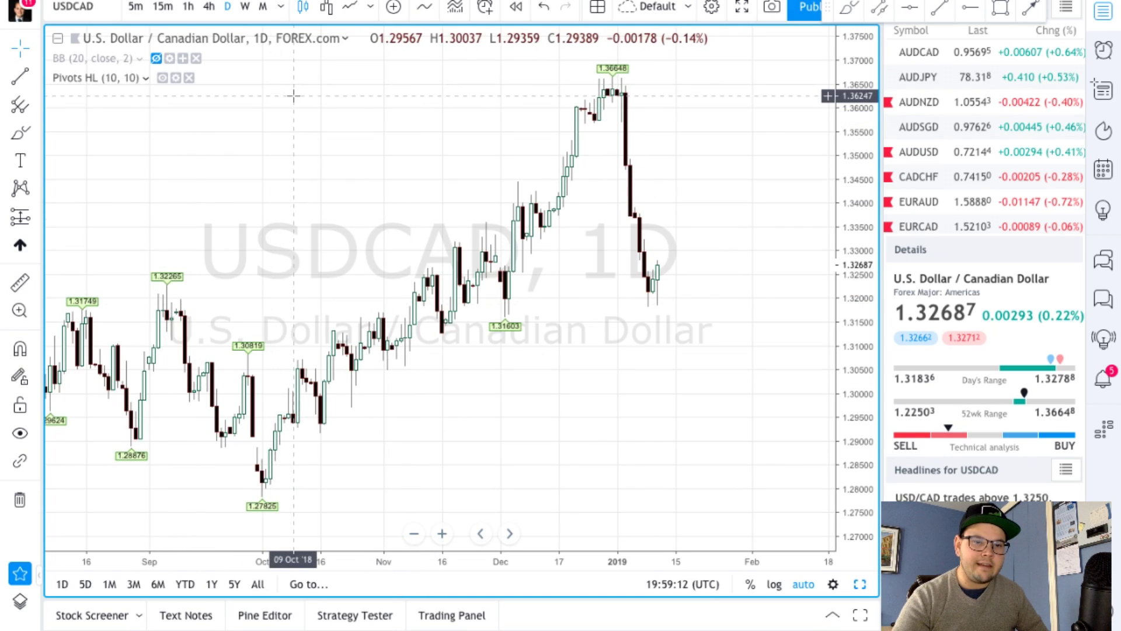
{"action": "scroll", "coordinate": [293, 95], "scroll_direction": "left", "scroll_amount": 5}
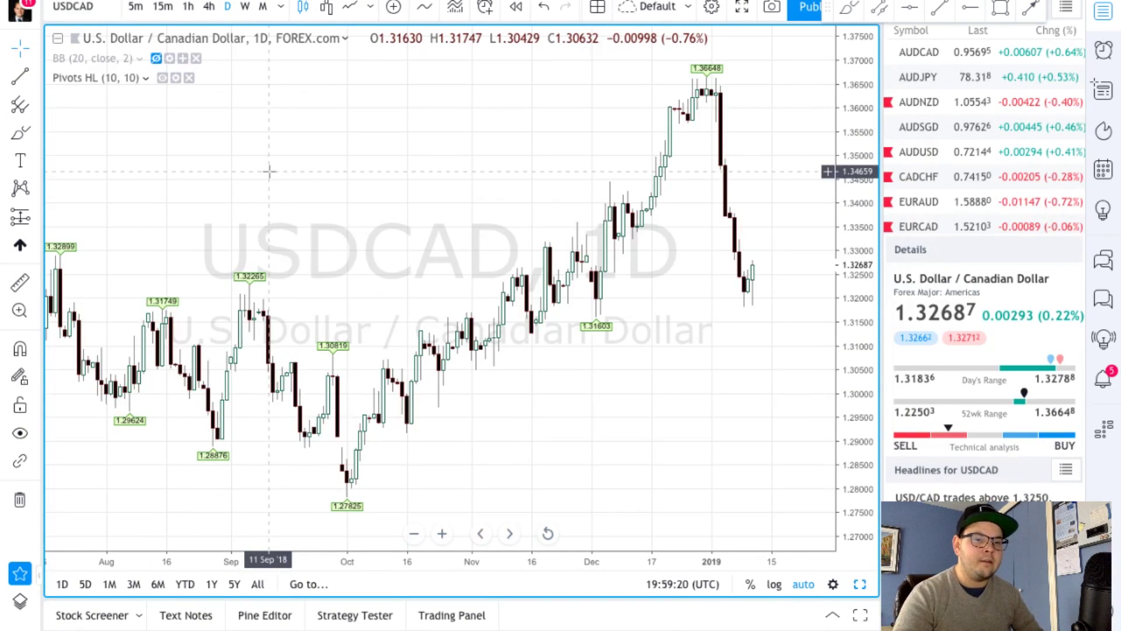
{"action": "scroll", "coordinate": [270, 171], "scroll_direction": "left", "scroll_amount": 10}
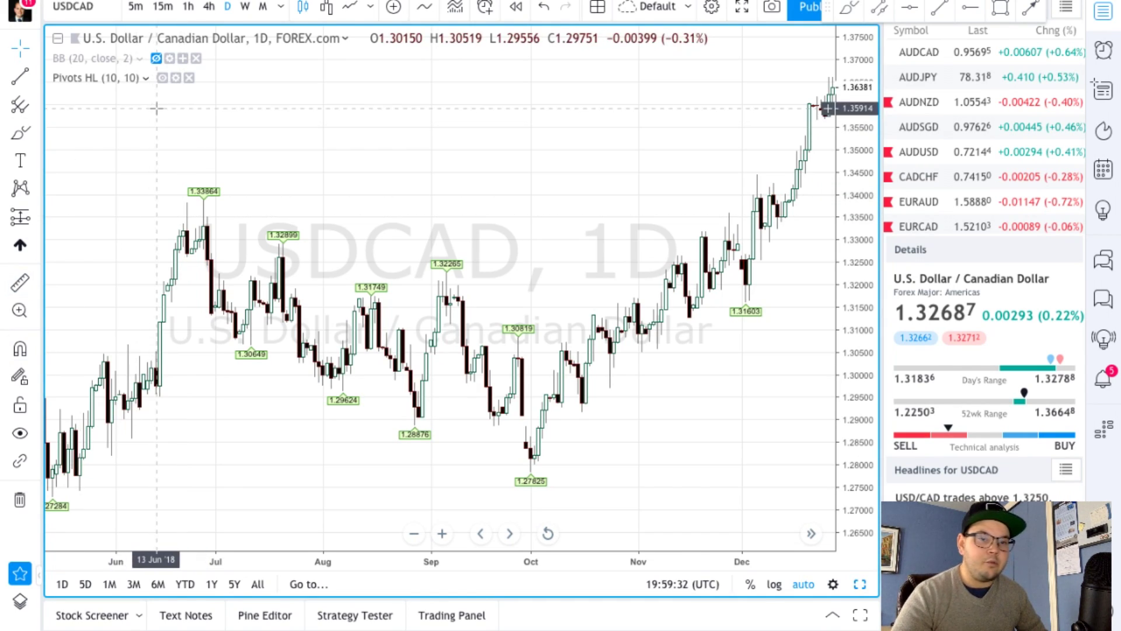
{"action": "left_click", "coordinate": [162, 78]}
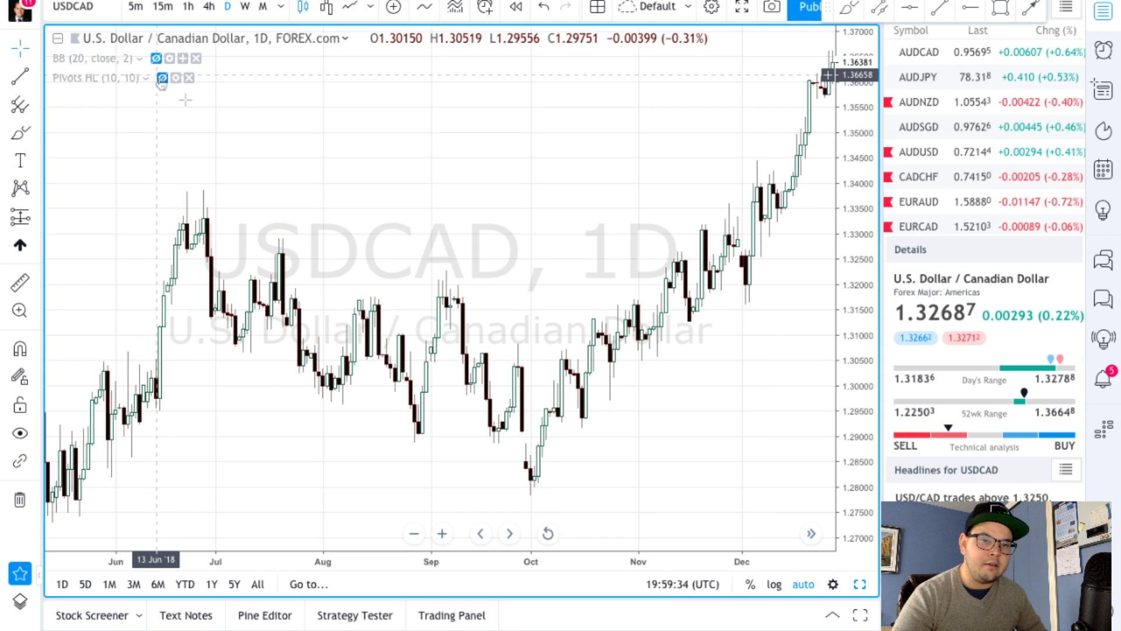
{"action": "left_click", "coordinate": [161, 78]}
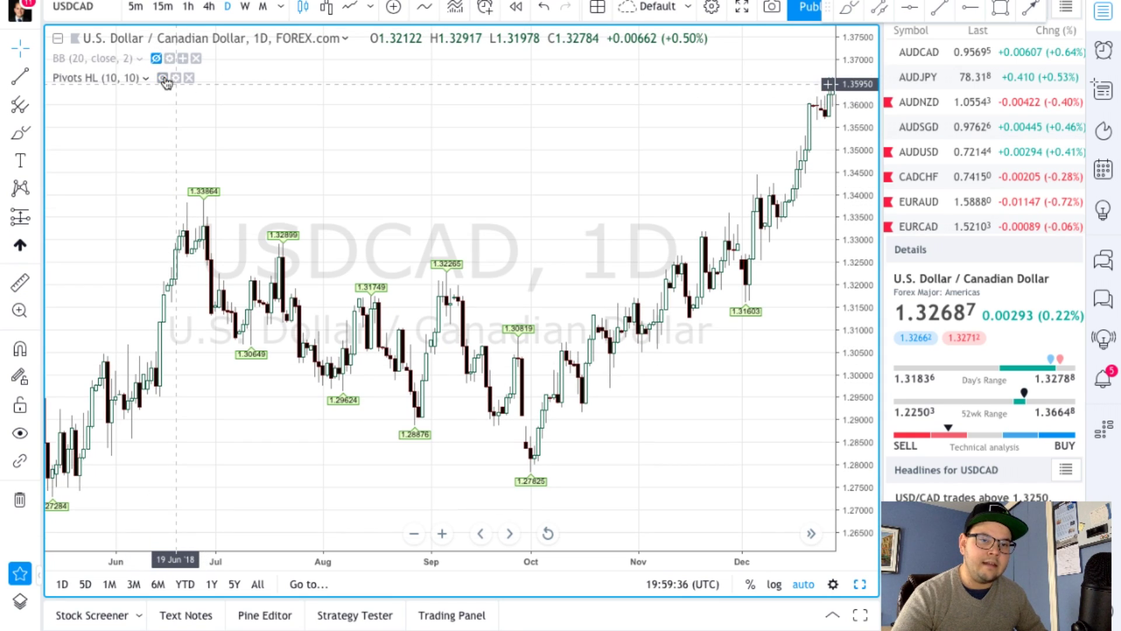
{"action": "left_click", "coordinate": [157, 59]}
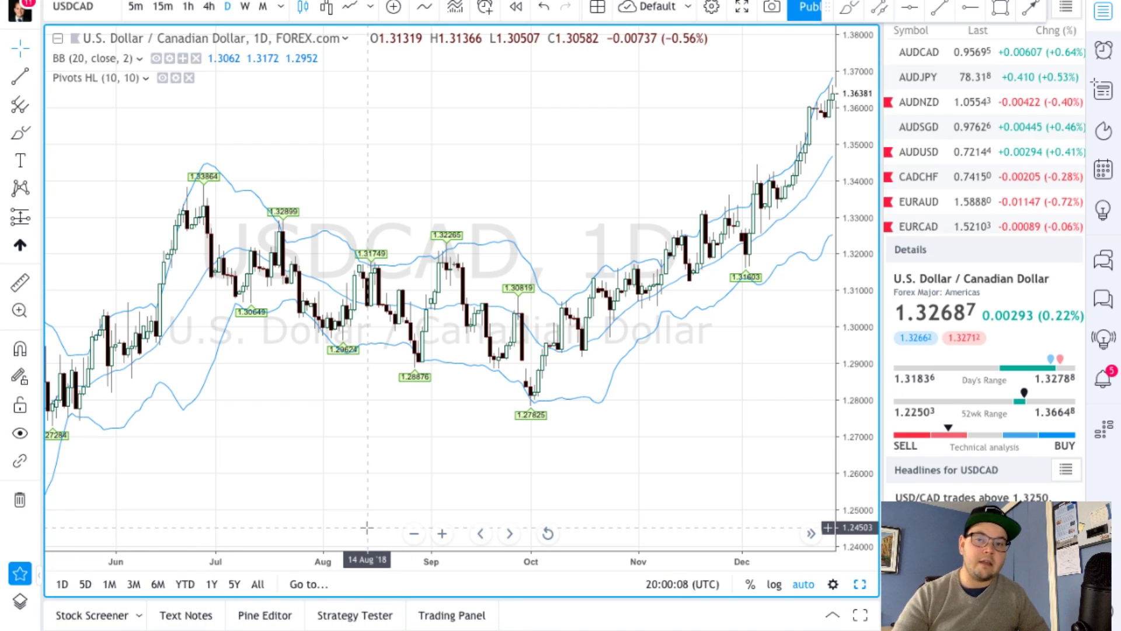
Move the floating drawing toolbar clear of the layout controls and load the saved Unnamed GBPUSD 4h chart layout
{"action": "left_click_drag", "start_coordinate": [831, 8], "coordinate": [319, 7]}
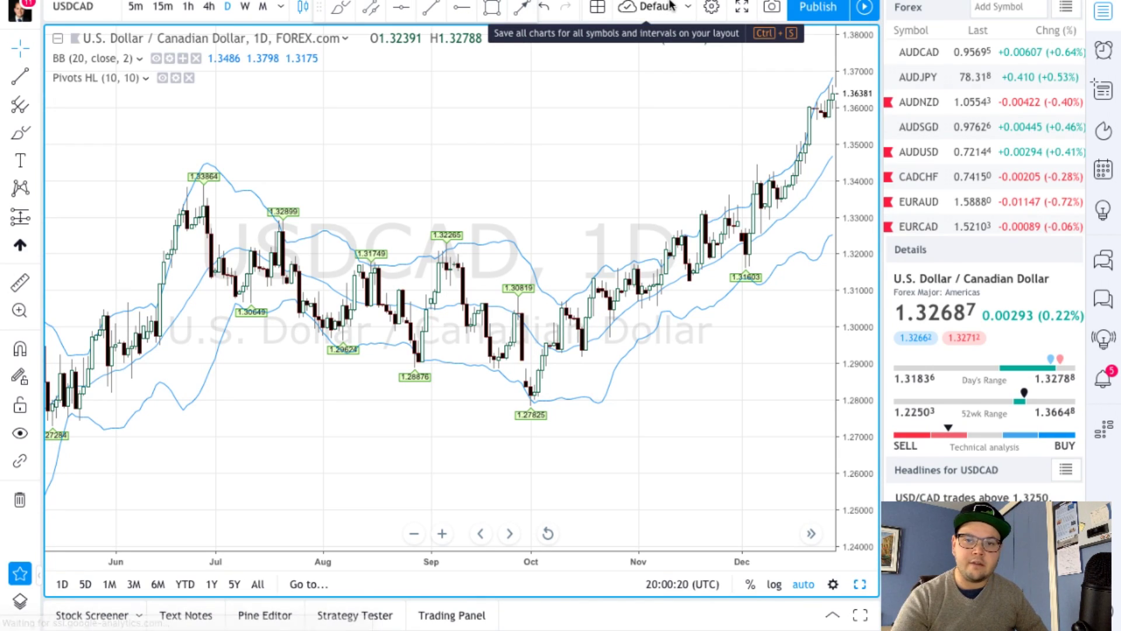
{"action": "left_click", "coordinate": [688, 6]}
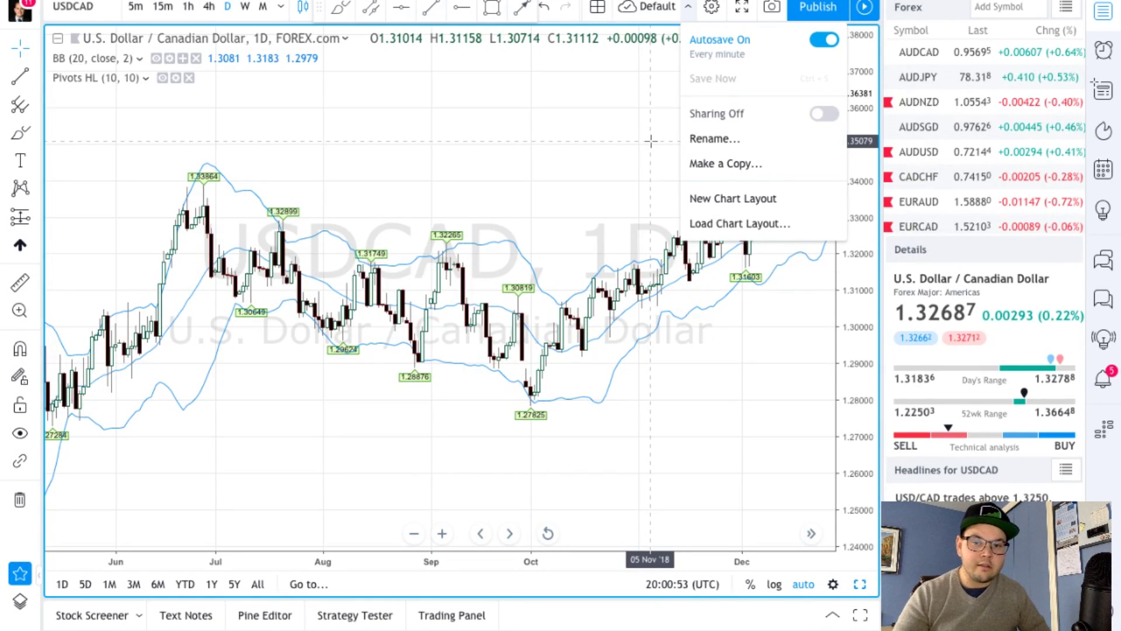
{"action": "left_click", "coordinate": [747, 223]}
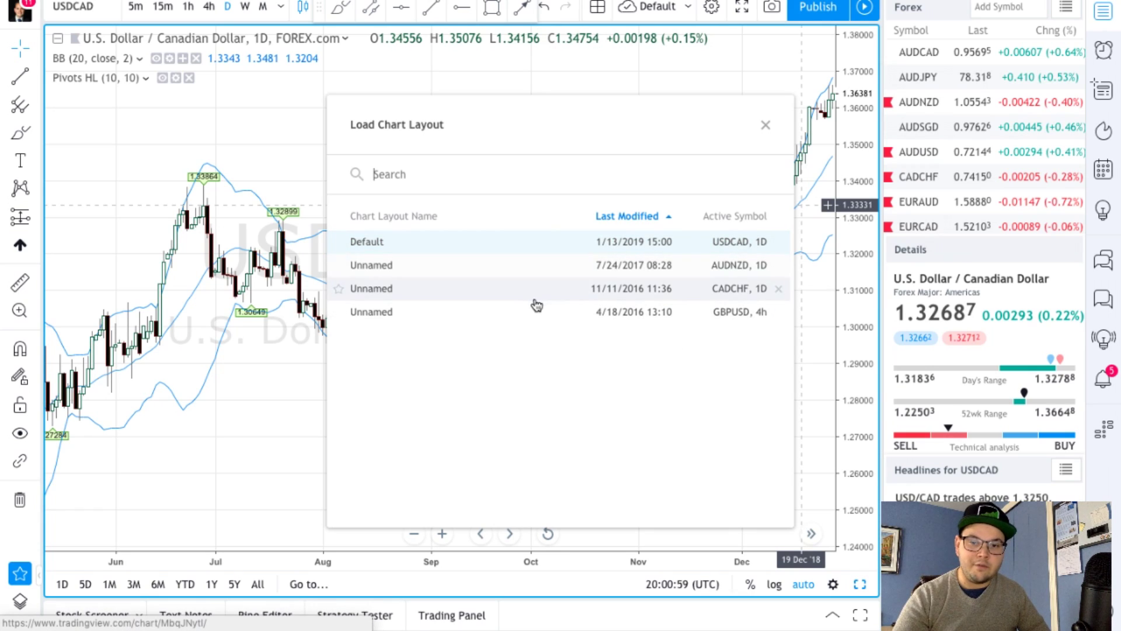
{"action": "left_click", "coordinate": [526, 314]}
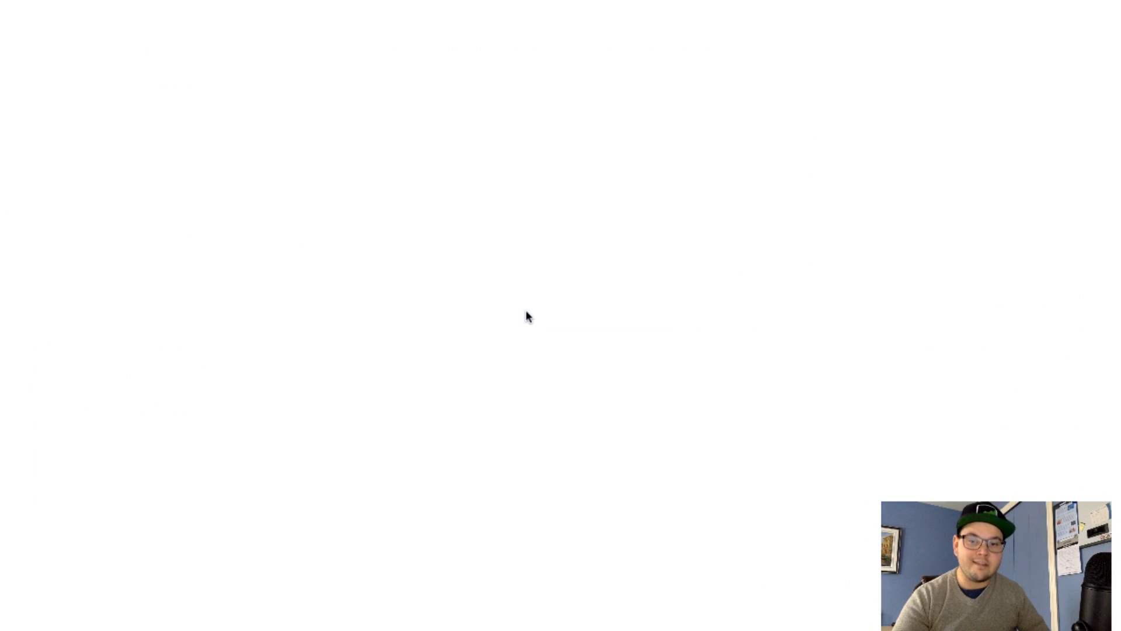
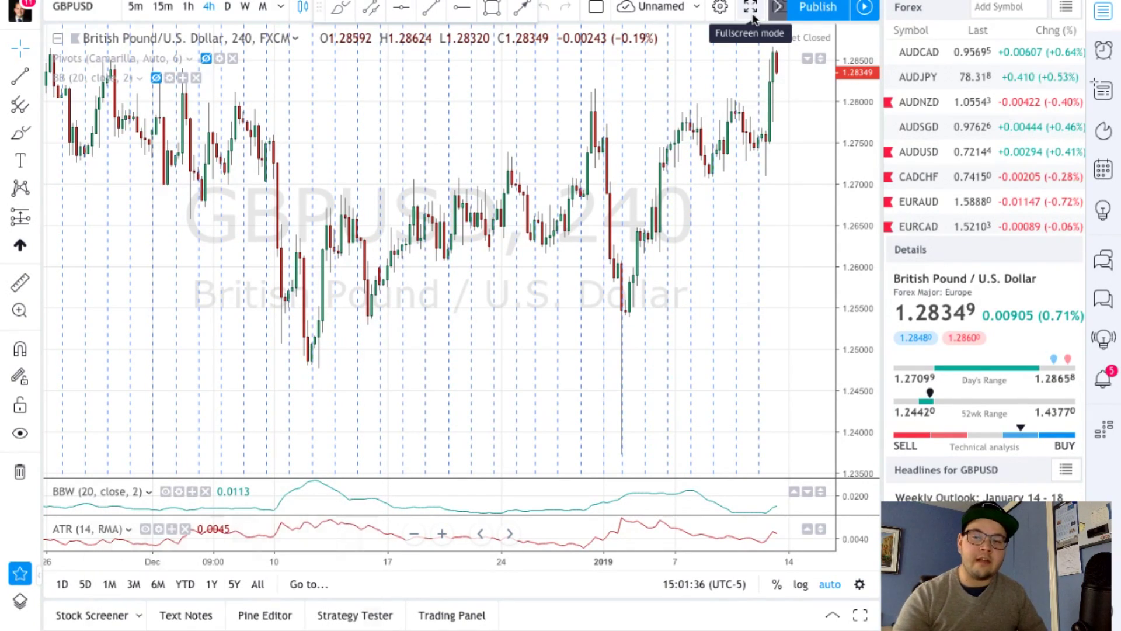
Browse the Forex watchlist and step through its pair charts from AUDCAD to EURUSD
{"action": "scroll", "coordinate": [1029, 175], "scroll_direction": "down", "scroll_amount": 3}
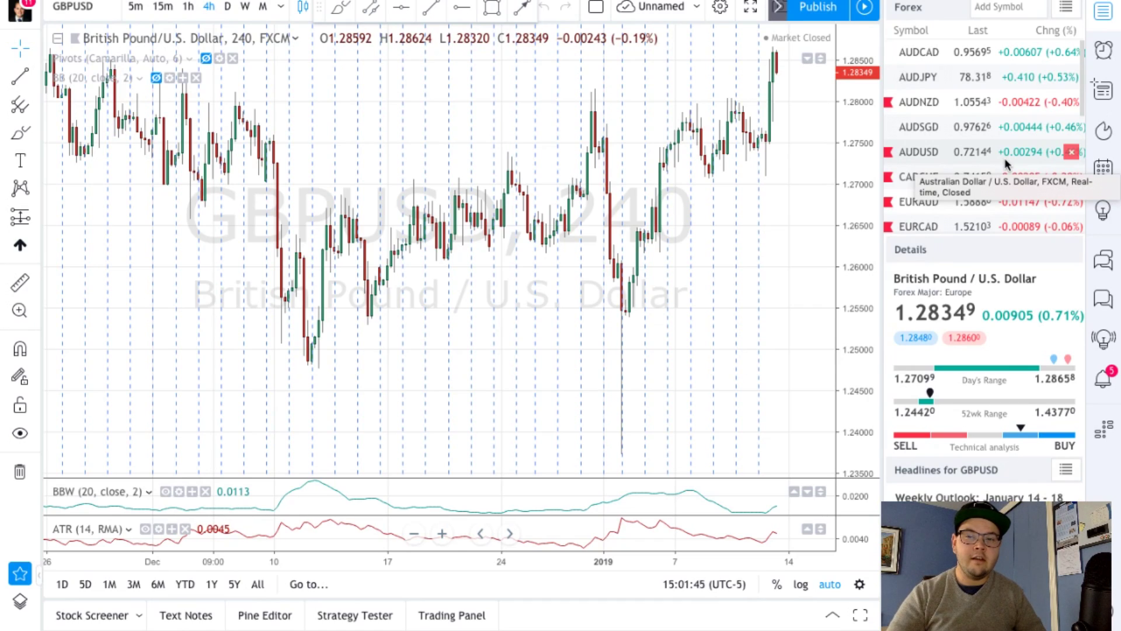
{"action": "scroll", "coordinate": [983, 117], "scroll_direction": "down", "scroll_amount": 5}
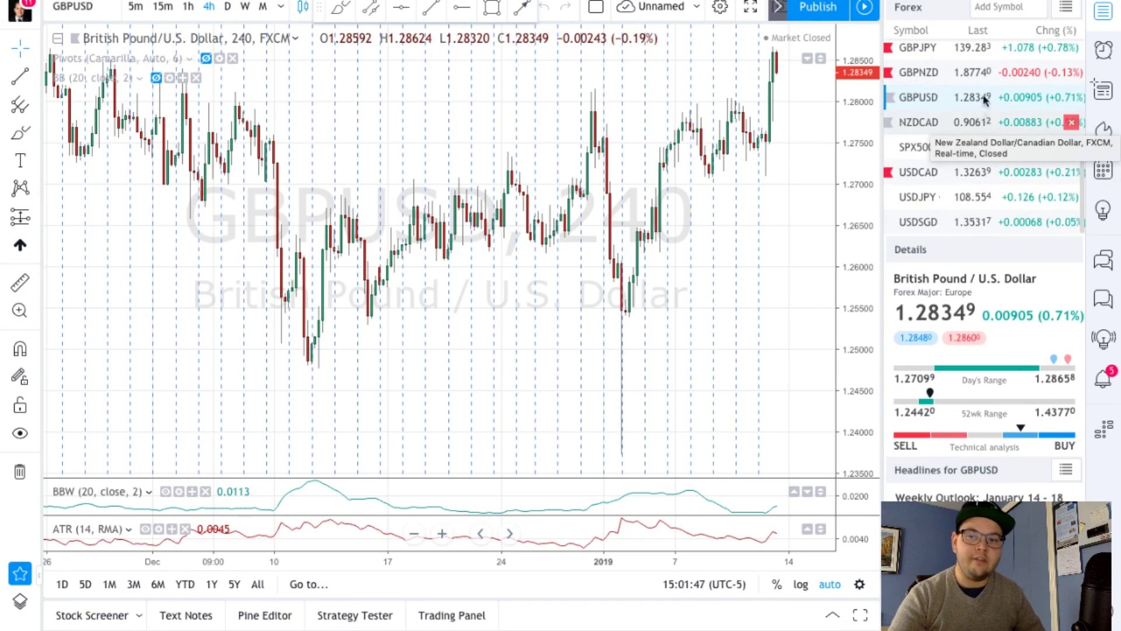
{"action": "scroll", "coordinate": [995, 82], "scroll_direction": "up", "scroll_amount": 5}
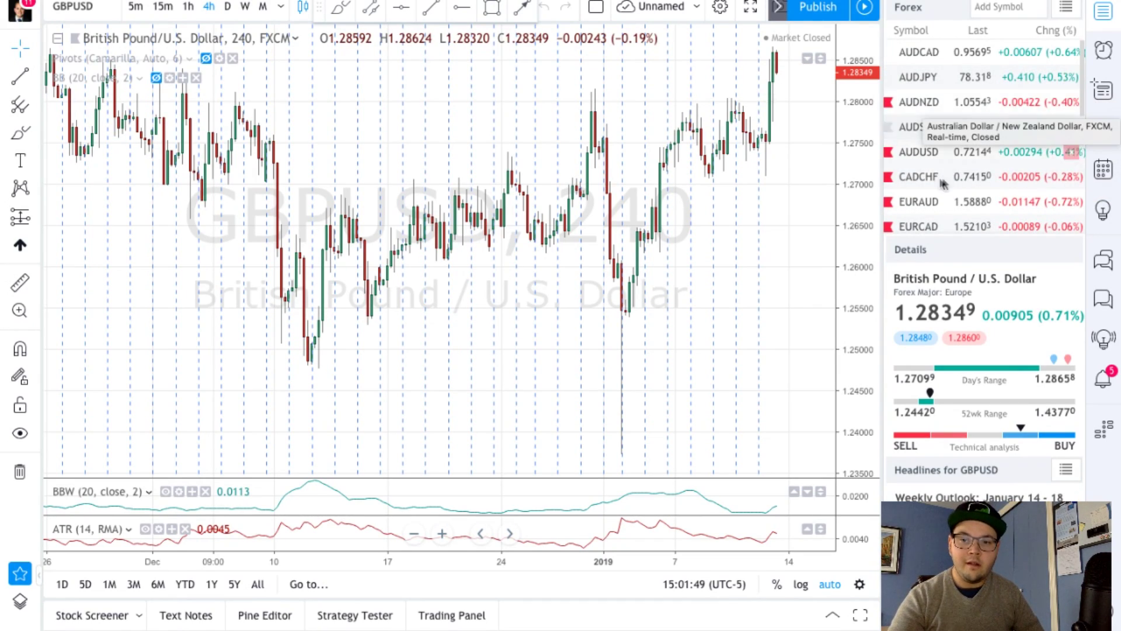
{"action": "left_click", "coordinate": [890, 102]}
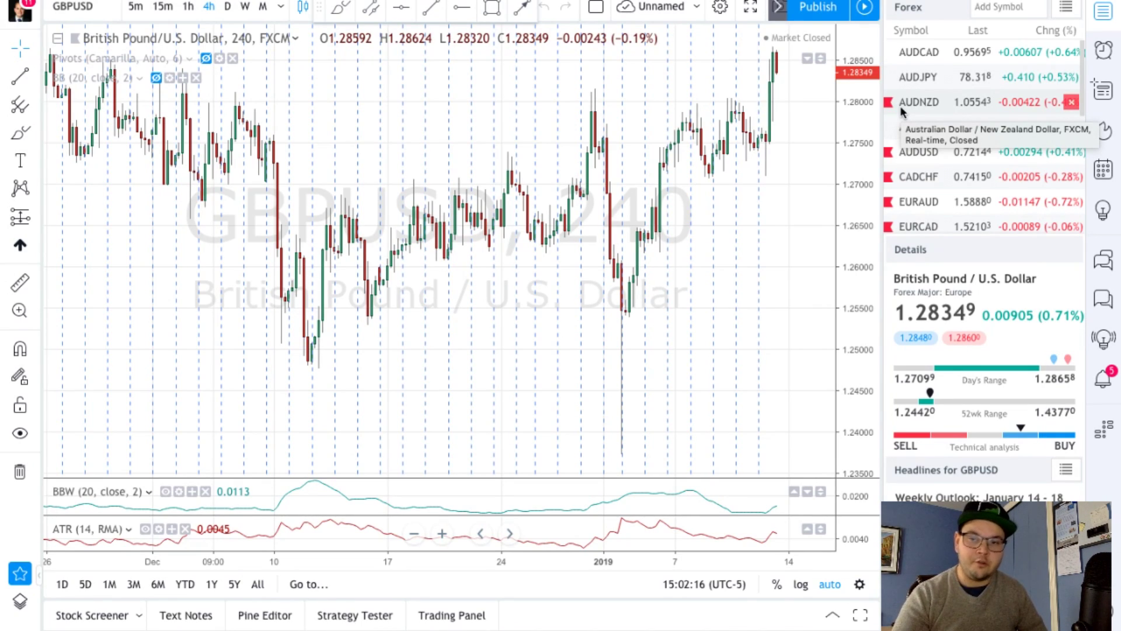
{"action": "left_click", "coordinate": [916, 61]}
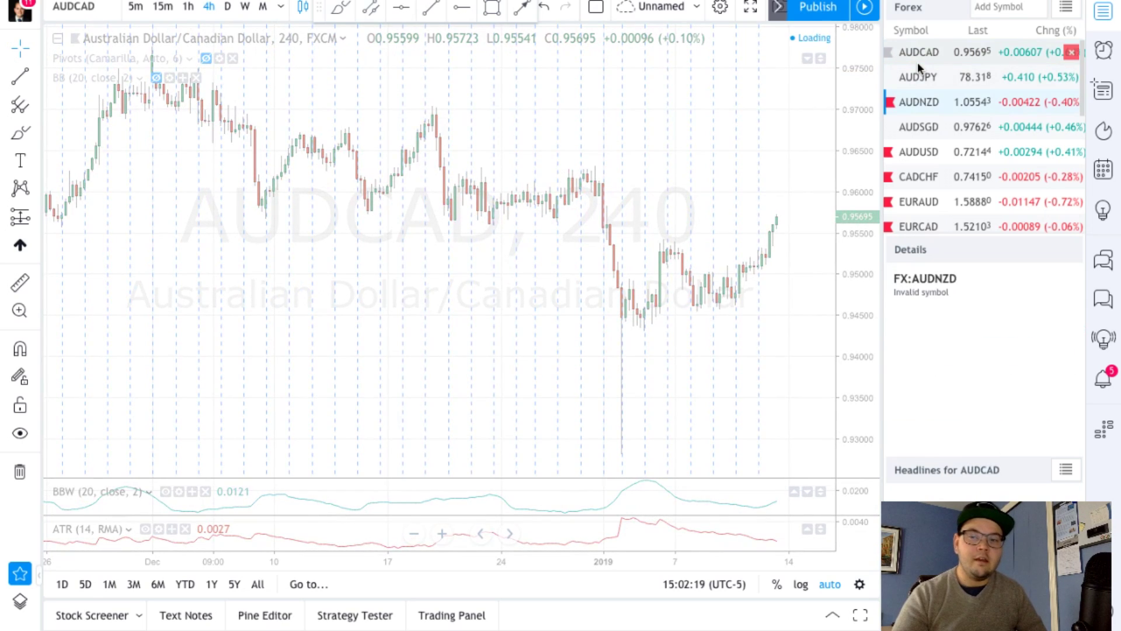
{"action": "key", "text": "Down"}
{"action": "key", "text": "Down"}
{"action": "key", "text": "Down"}
{"action": "key", "text": "Down"}
{"action": "key", "text": "Down"}
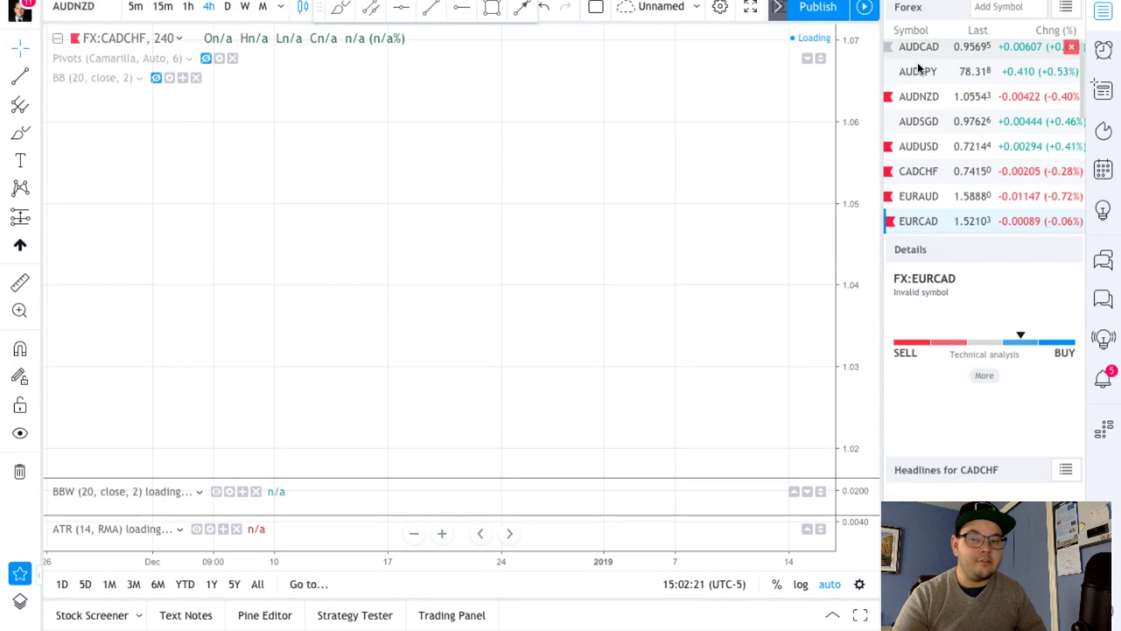
{"action": "key", "text": "Down"}
{"action": "key", "text": "Down"}
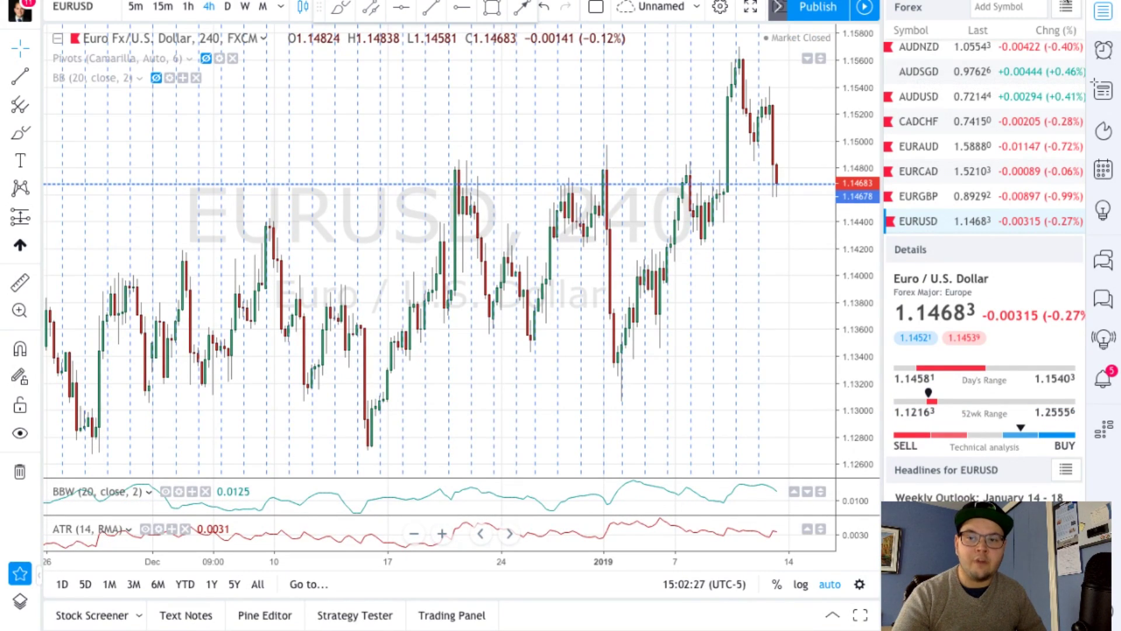
Switch the watchlist to the Red list of flagged pairs, and after that to the Weekly Watchlist
{"action": "left_click", "coordinate": [1065, 7]}
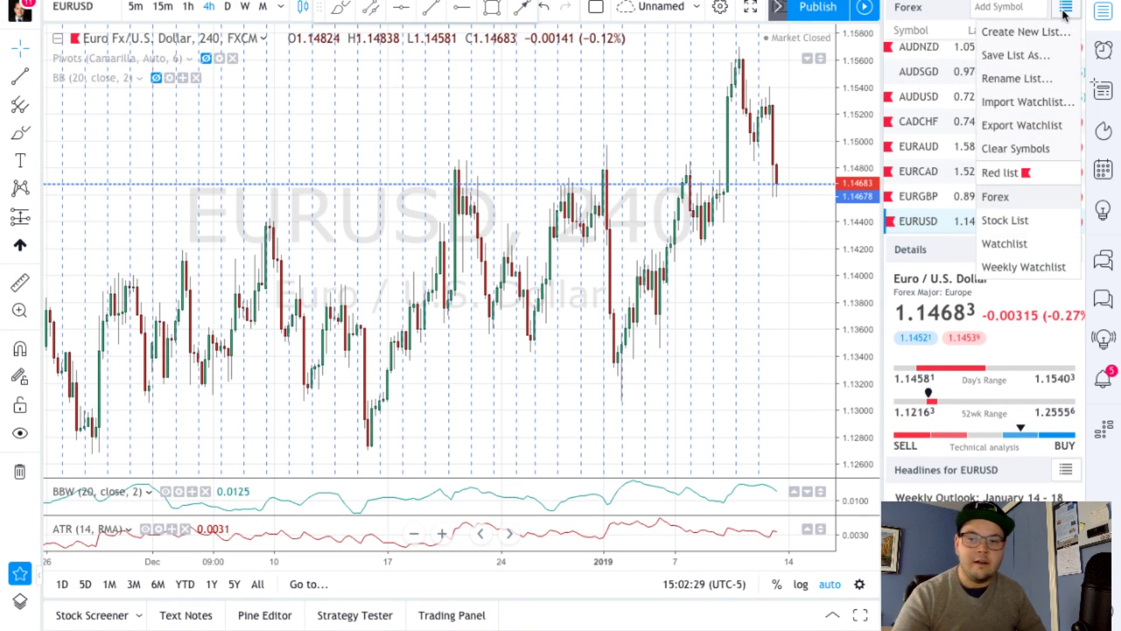
{"action": "left_click", "coordinate": [1022, 172]}
{"action": "scroll", "coordinate": [937, 74], "scroll_direction": "up", "scroll_amount": 2}
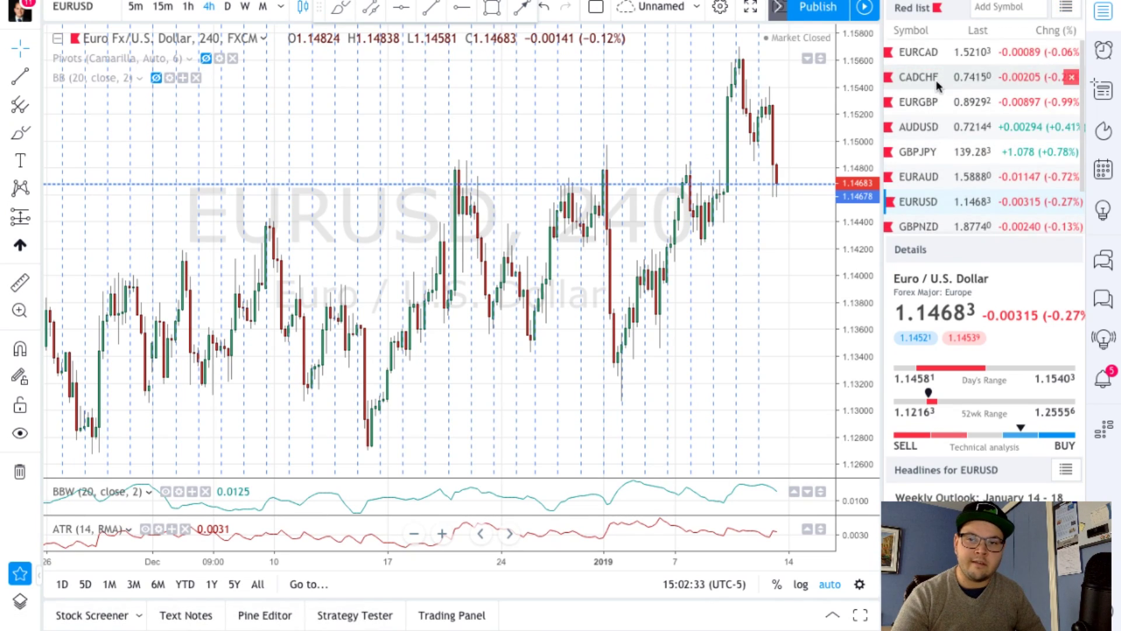
{"action": "left_click", "coordinate": [1065, 7]}
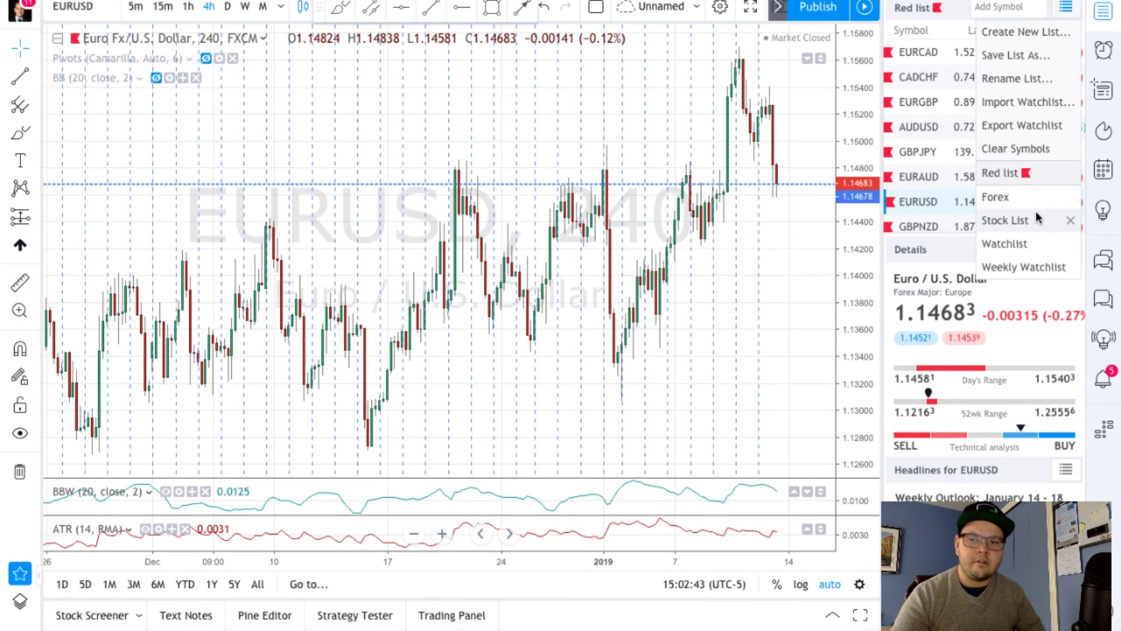
{"action": "left_click", "coordinate": [1000, 270]}
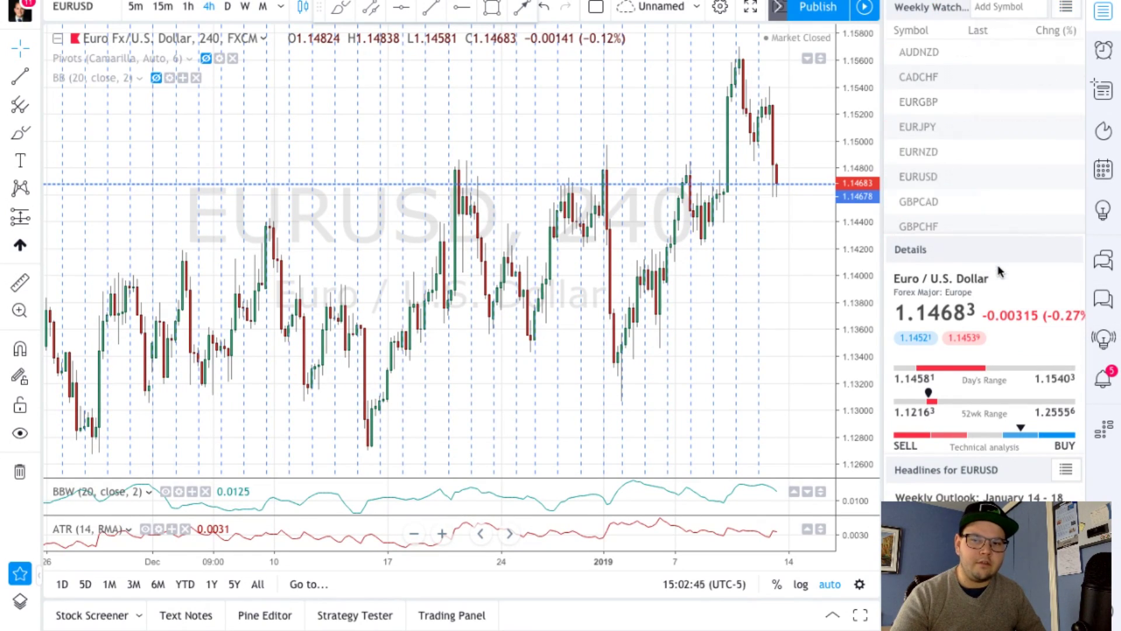
Switch the watchlist back to the Forex list and look through its pairs
{"action": "left_click", "coordinate": [1064, 8]}
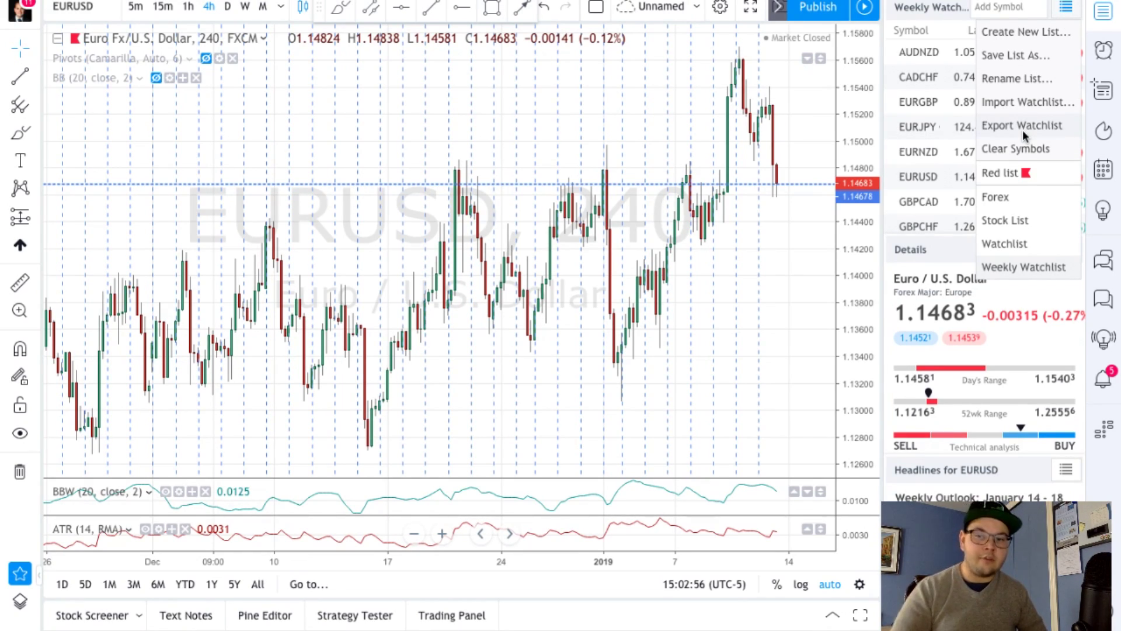
{"action": "left_click", "coordinate": [1005, 198]}
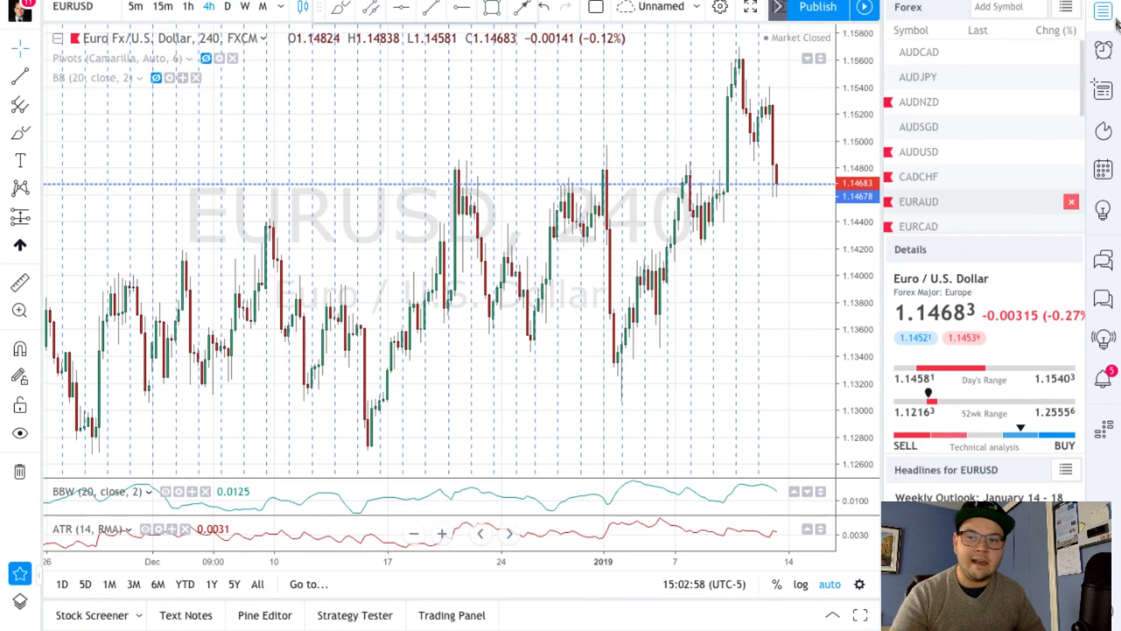
{"action": "scroll", "coordinate": [930, 229], "scroll_direction": "down", "scroll_amount": 5}
{"action": "scroll", "coordinate": [952, 127], "scroll_direction": "up", "scroll_amount": 5}
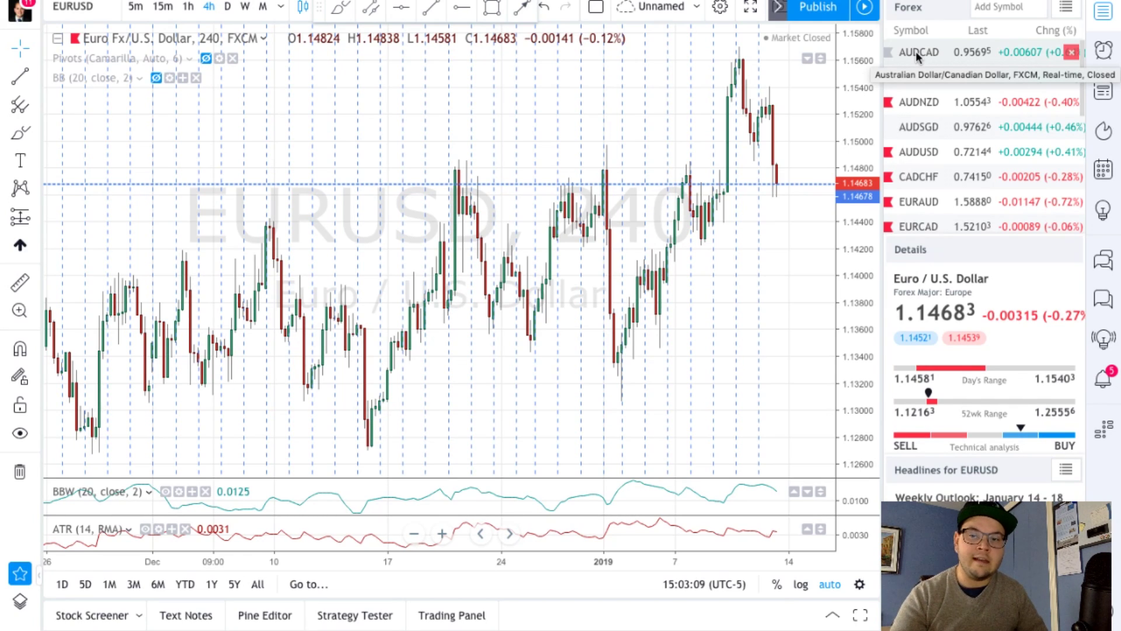
Toggle the AUDNZD flag in the Forex watchlist and open the AUDCAD chart from that list
{"action": "left_click", "coordinate": [889, 103]}
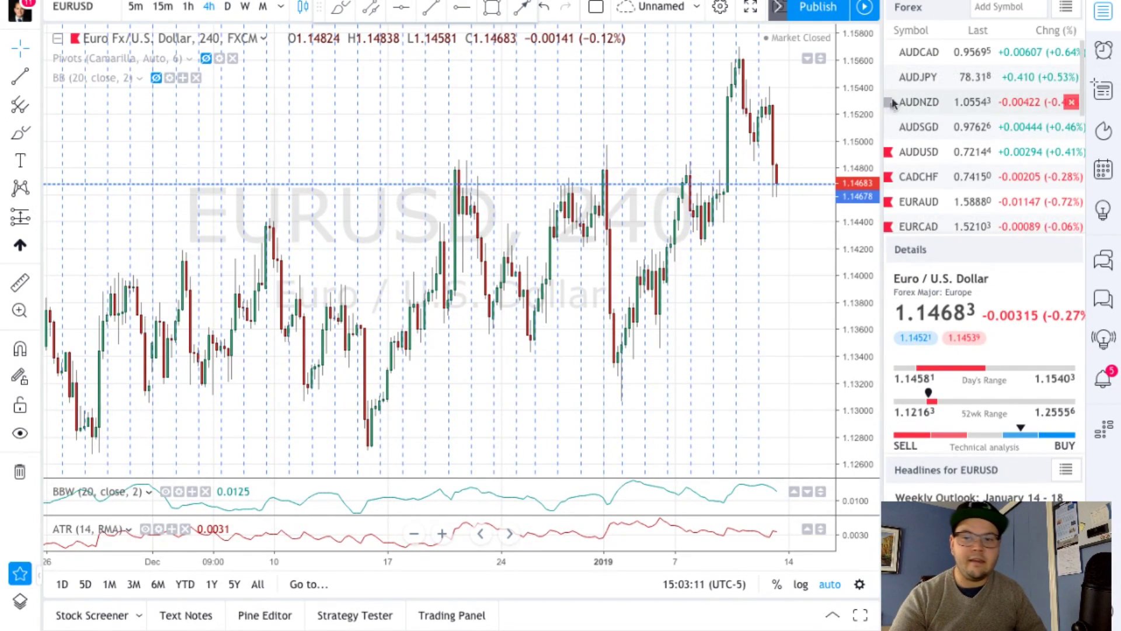
{"action": "left_click", "coordinate": [1066, 7]}
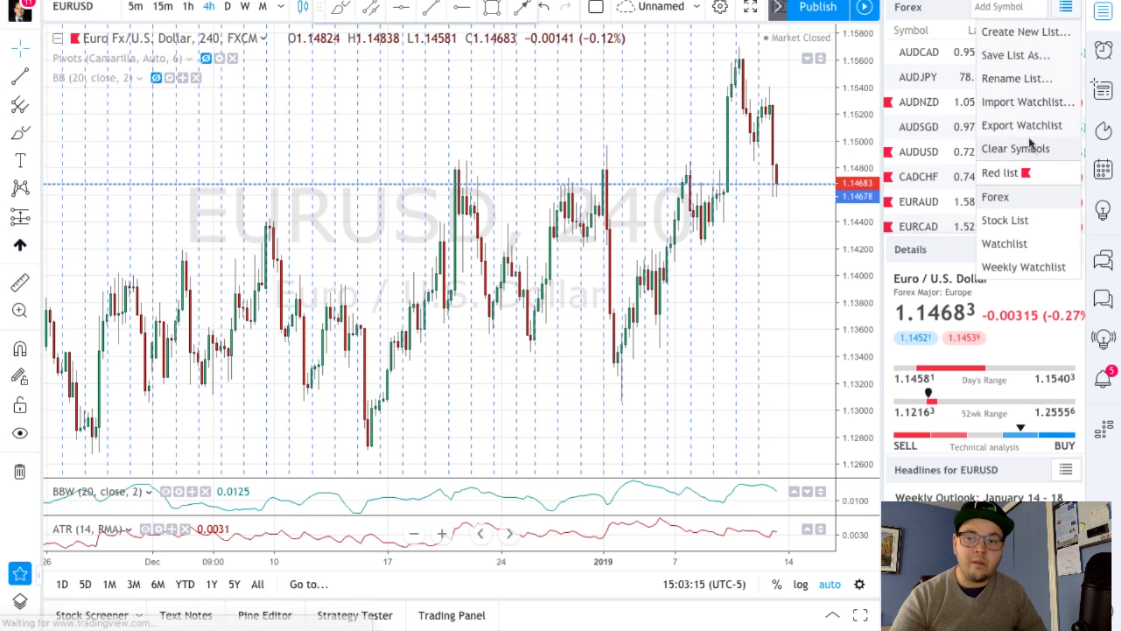
{"action": "left_click", "coordinate": [919, 54]}
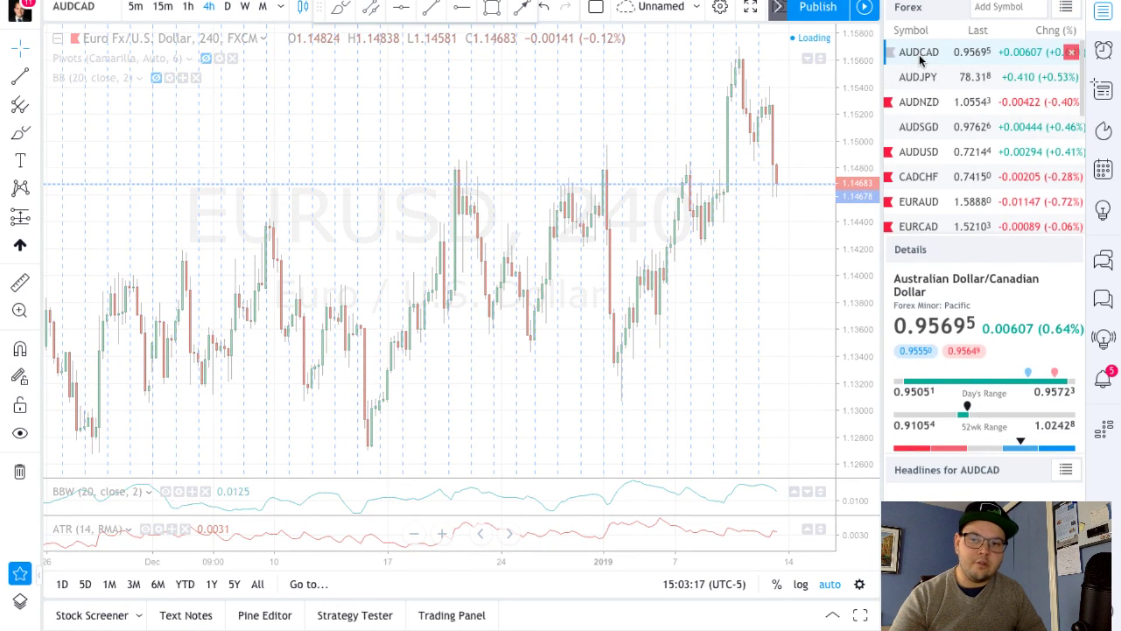
{"action": "scroll", "coordinate": [919, 55], "scroll_direction": "down", "scroll_amount": 6}
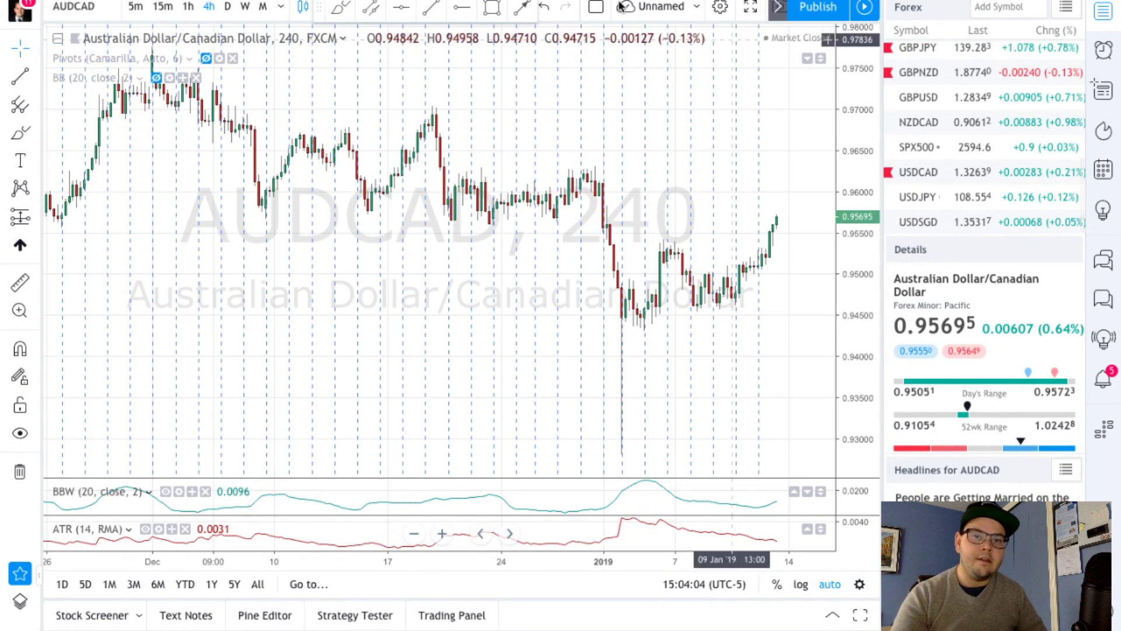
Move the floating drawing toolbar onto the chart and draw a curve from about 0.94023 on 13 Dec '18 to 0.94316 on 19 Dec '18
{"action": "mouse_move", "coordinate": [323, 6]}
{"action": "left_mouse_down"}
{"action": "mouse_move", "coordinate": [352, 58]}
{"action": "mouse_move", "coordinate": [420, 107]}
{"action": "left_mouse_up"}
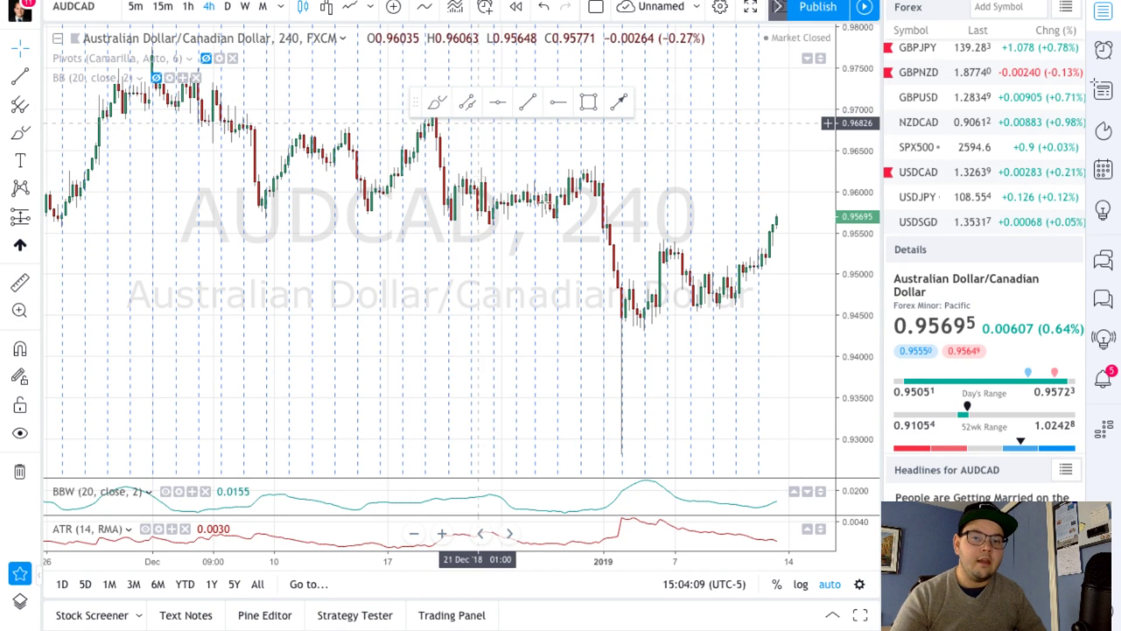
{"action": "left_click", "coordinate": [21, 134]}
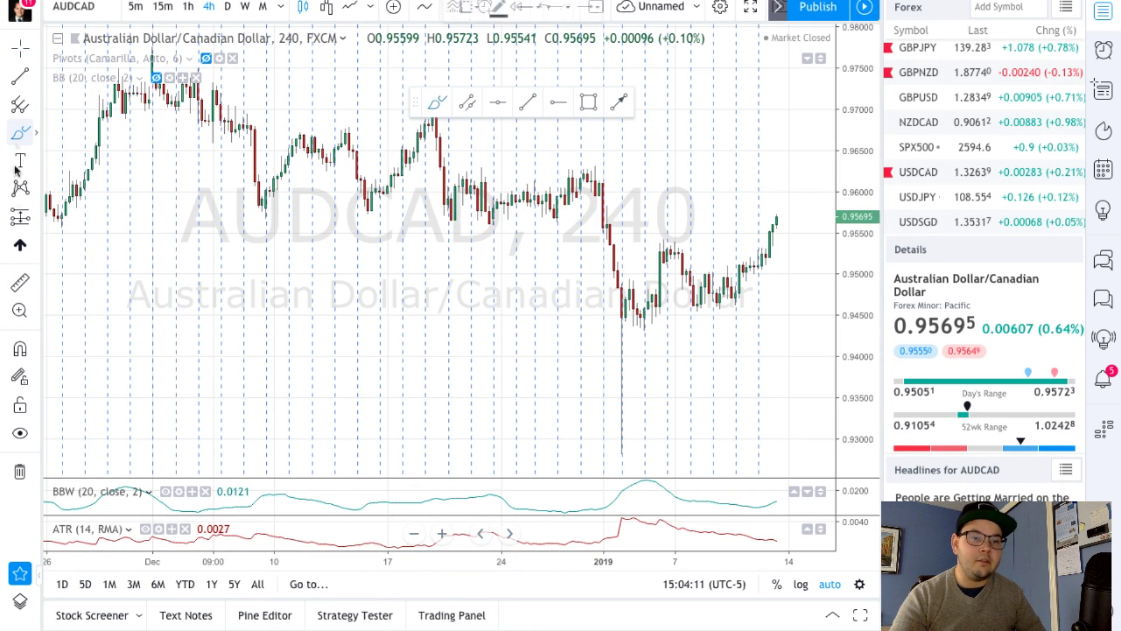
{"action": "left_click", "coordinate": [37, 133]}
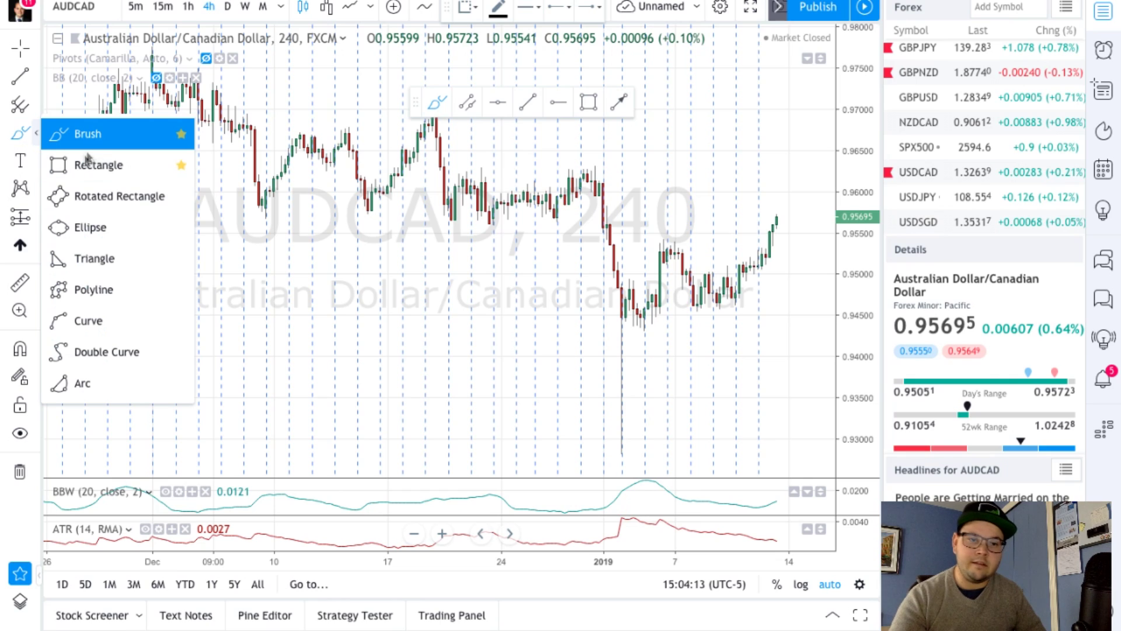
{"action": "left_click", "coordinate": [95, 319]}
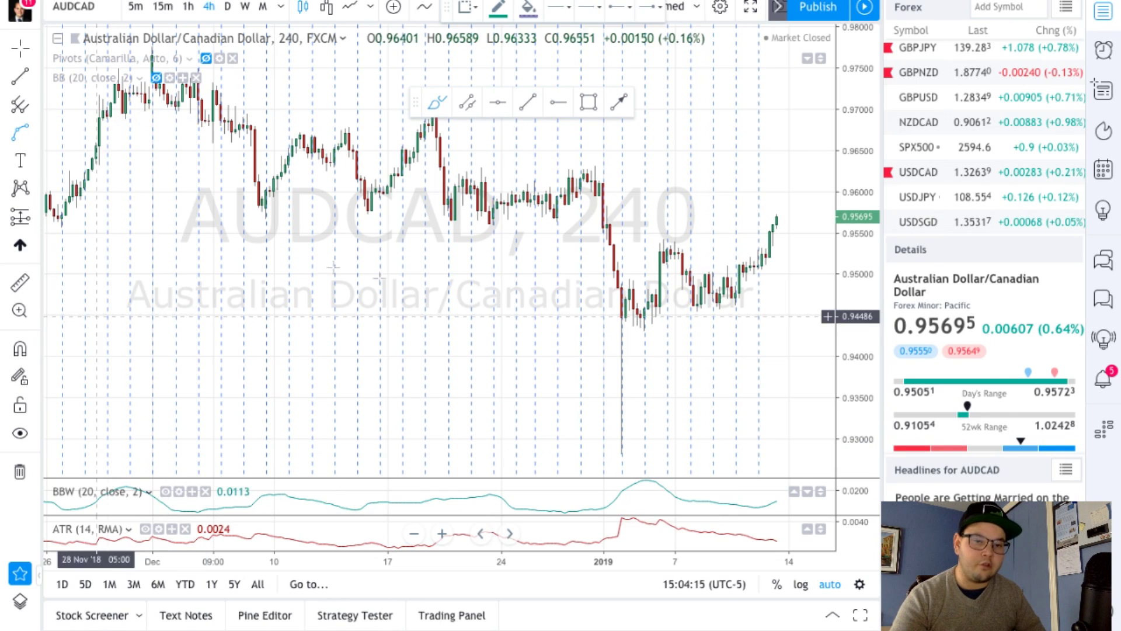
{"action": "left_click", "coordinate": [352, 350]}
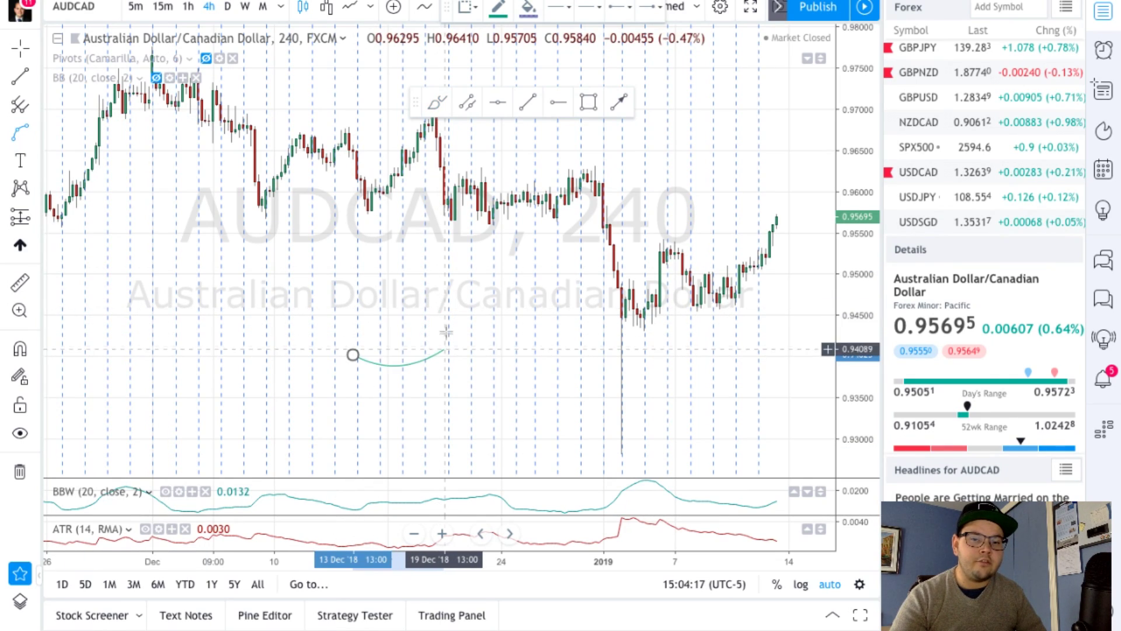
{"action": "left_click", "coordinate": [444, 331]}
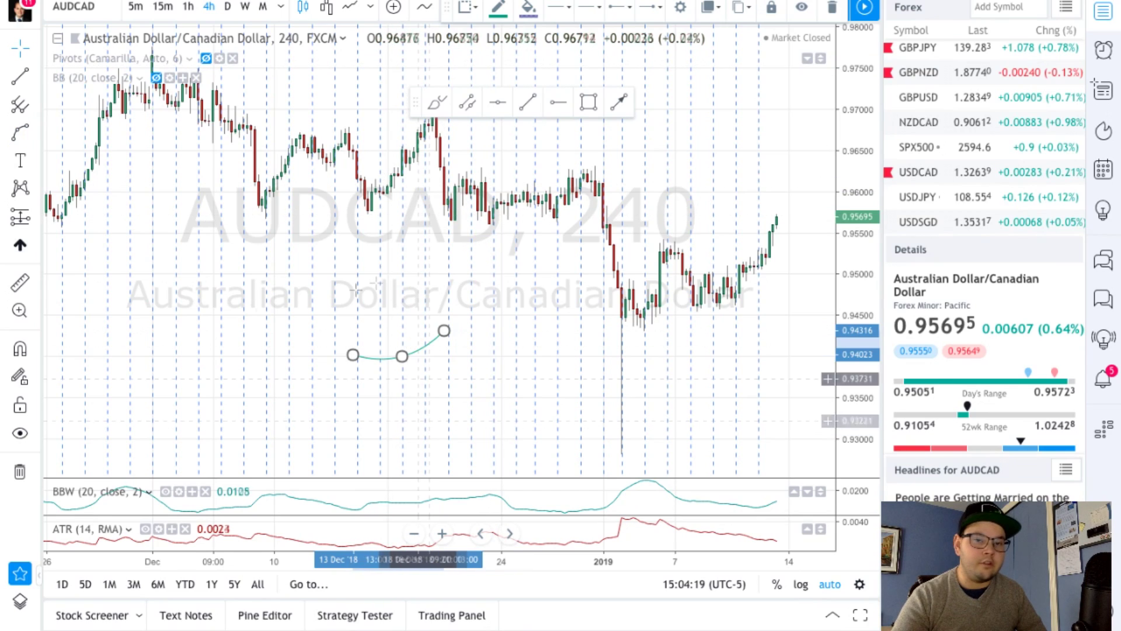
Add the Curve tool to the favourites and draw a second curve from about 0.95222 on 24 Dec '18 to 0.94486 on 30 Dec '18
{"action": "left_click", "coordinate": [35, 133]}
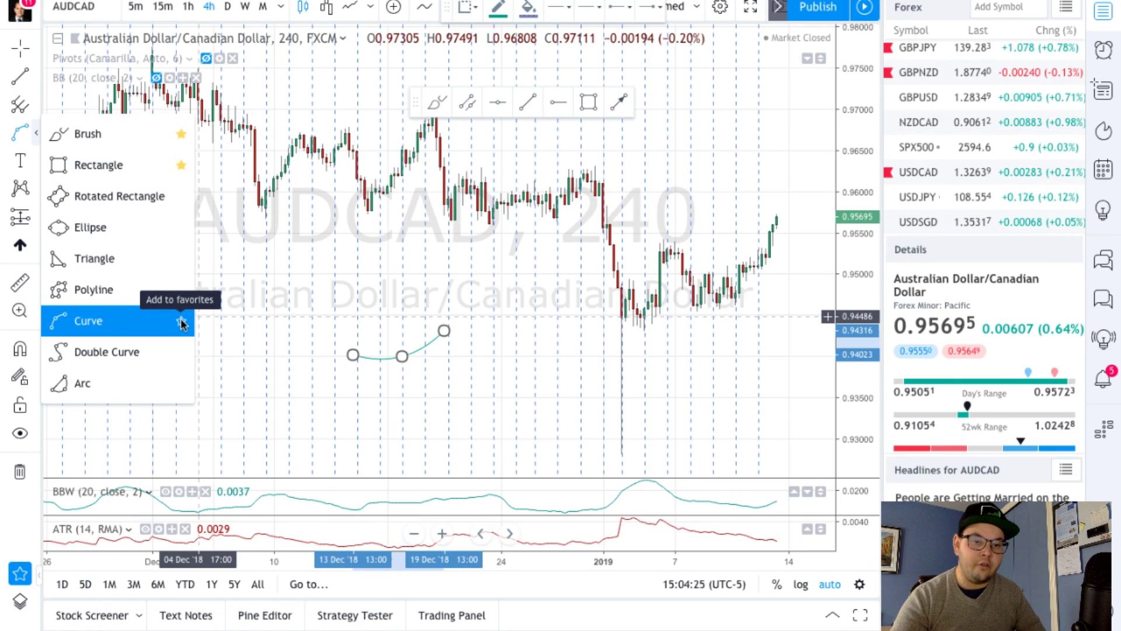
{"action": "left_click", "coordinate": [181, 322]}
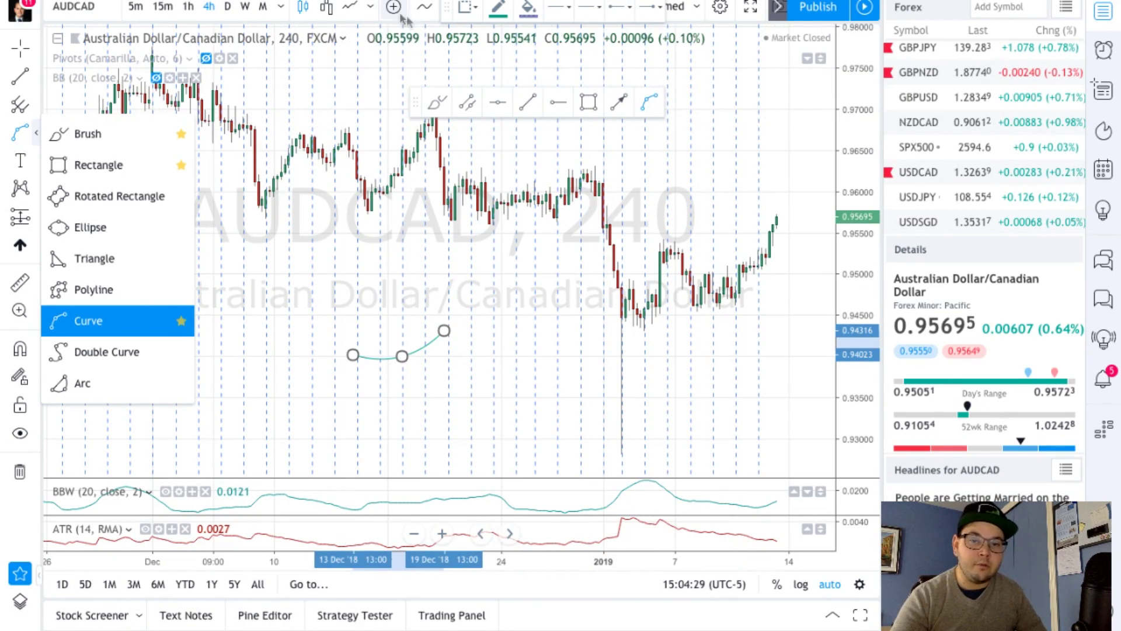
{"action": "left_click", "coordinate": [619, 102]}
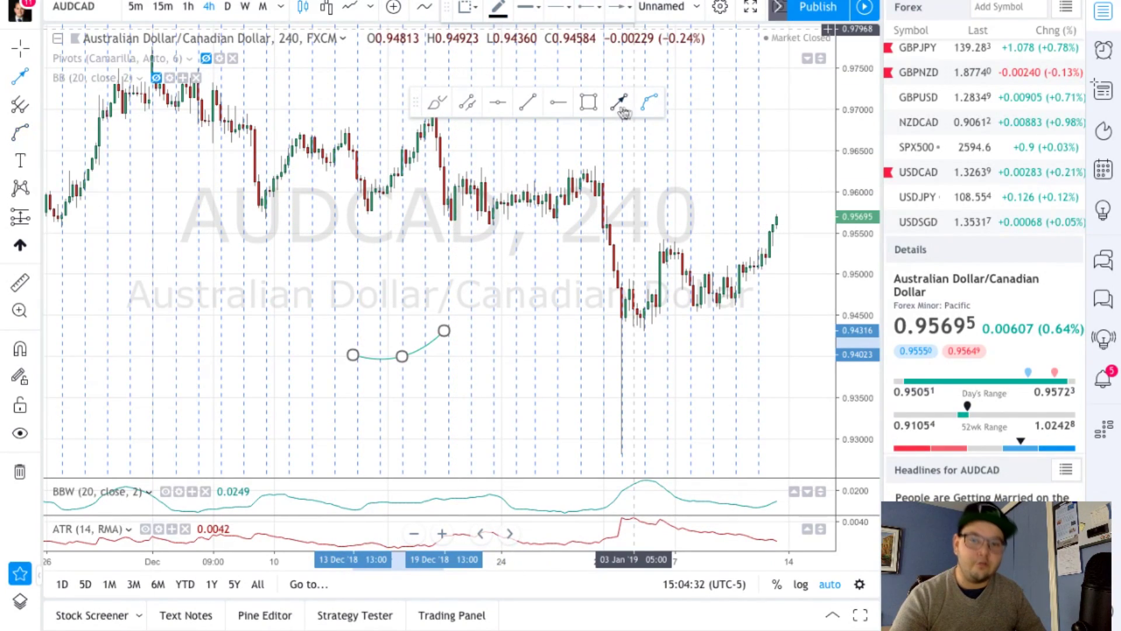
{"action": "left_click", "coordinate": [508, 256]}
{"action": "left_click", "coordinate": [580, 317]}
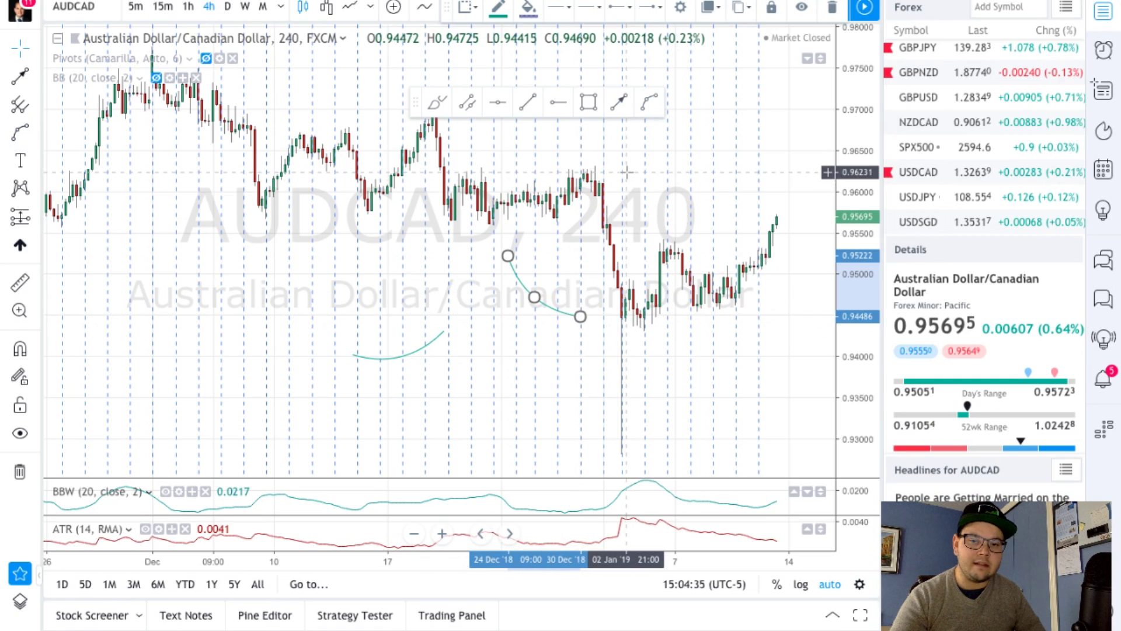
Brush a straight horizontal line under the December lows and draw a parallel channel above it from 10 Dec '18 to 2 Jan '19
{"action": "left_click", "coordinate": [444, 103]}
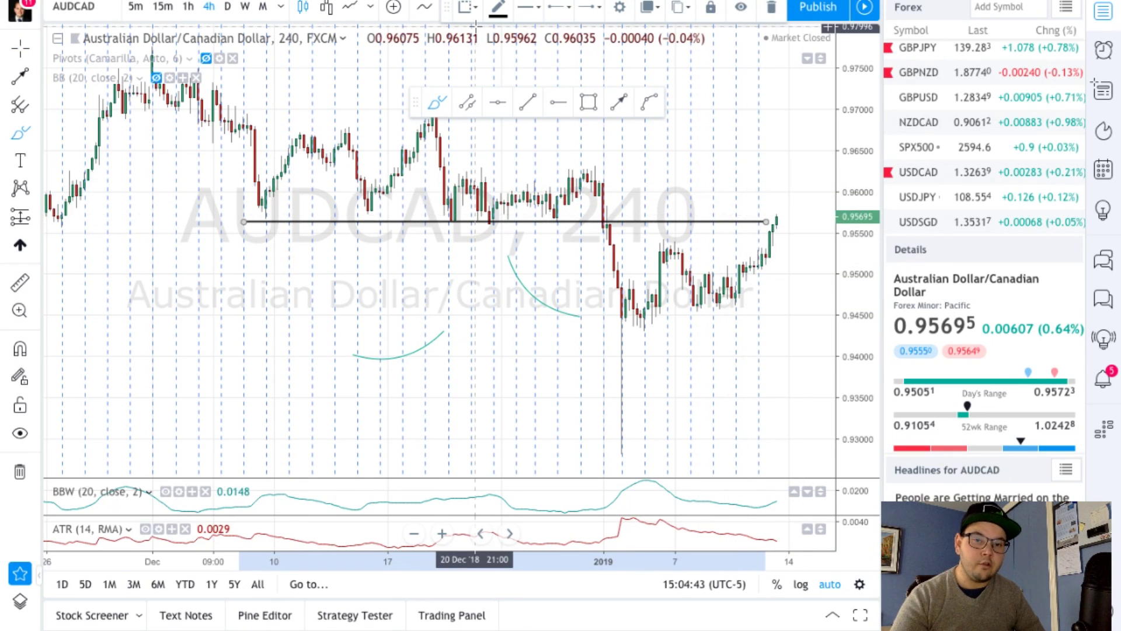
{"action": "left_click", "coordinate": [467, 102]}
{"action": "scroll", "coordinate": [408, 127], "scroll_direction": "left", "scroll_amount": 5}
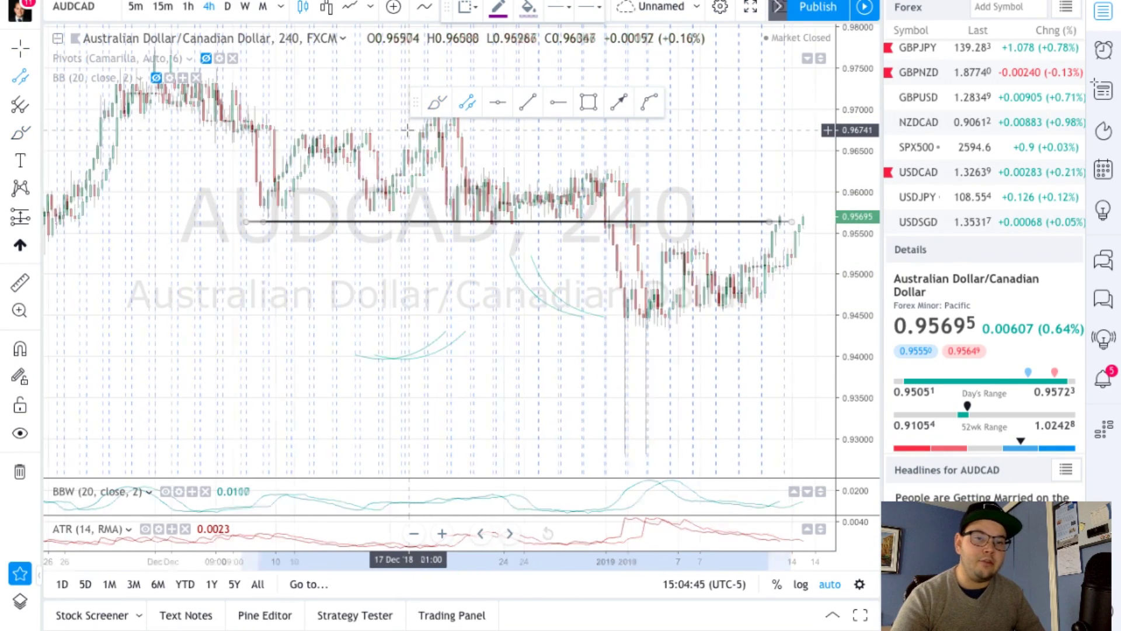
{"action": "scroll", "coordinate": [409, 128], "scroll_direction": "right", "scroll_amount": 4}
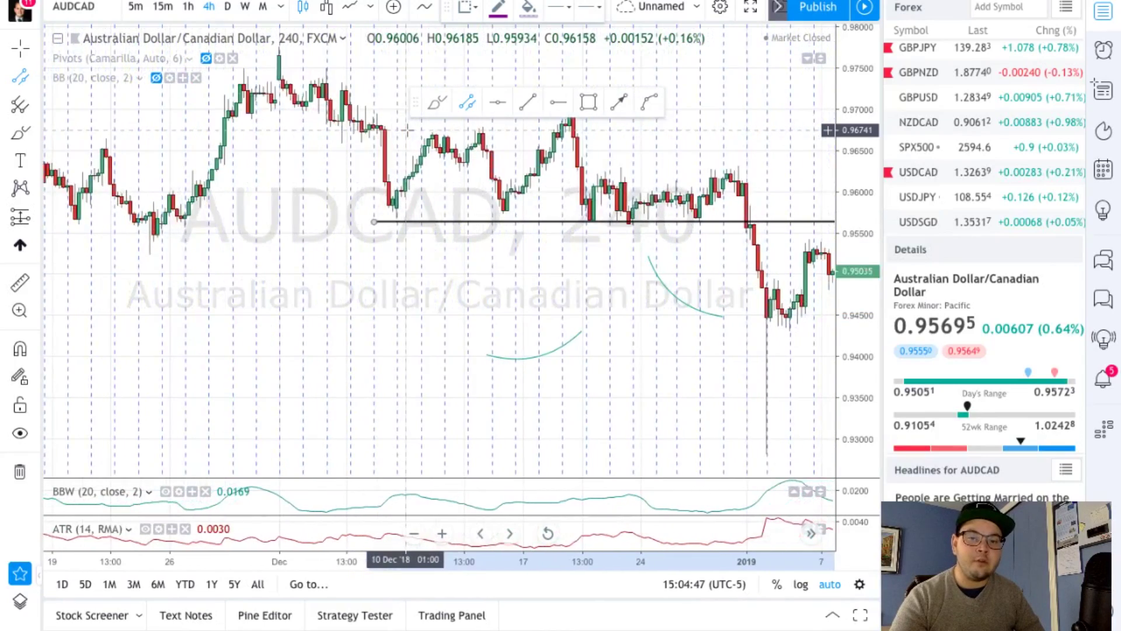
{"action": "scroll", "coordinate": [409, 127], "scroll_direction": "left", "scroll_amount": 1}
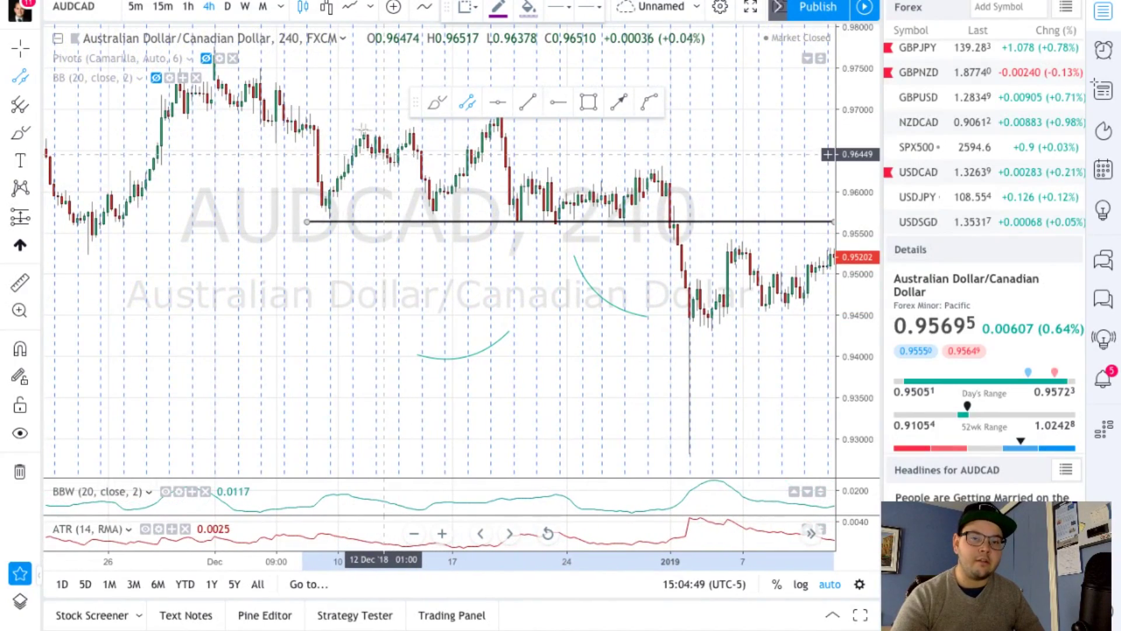
{"action": "left_click", "coordinate": [337, 133]}
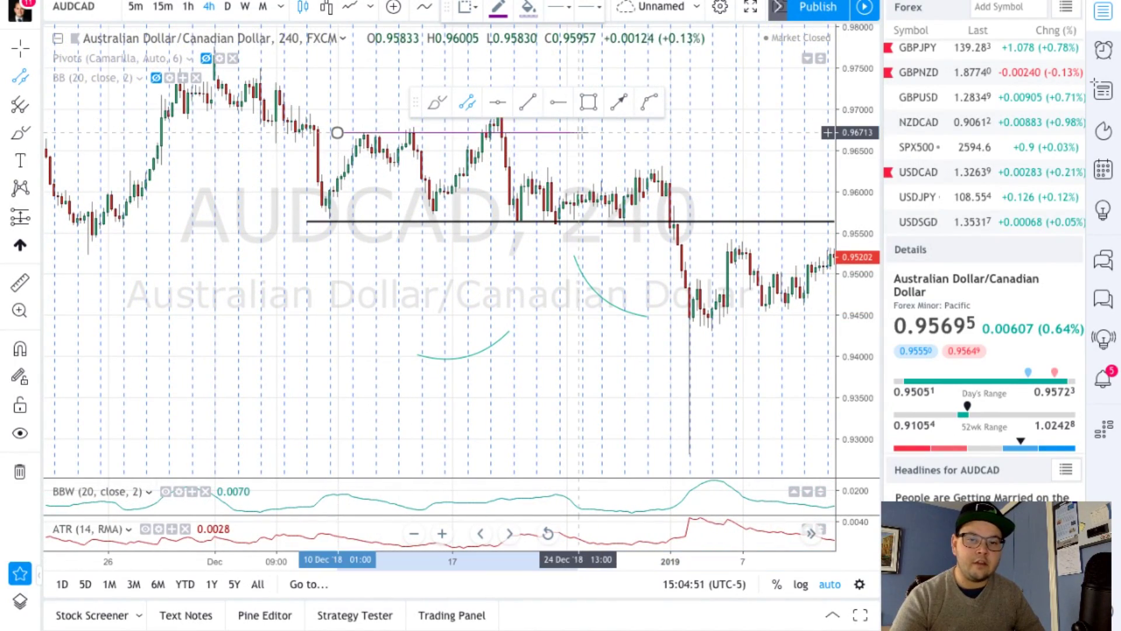
{"action": "left_click", "coordinate": [700, 129]}
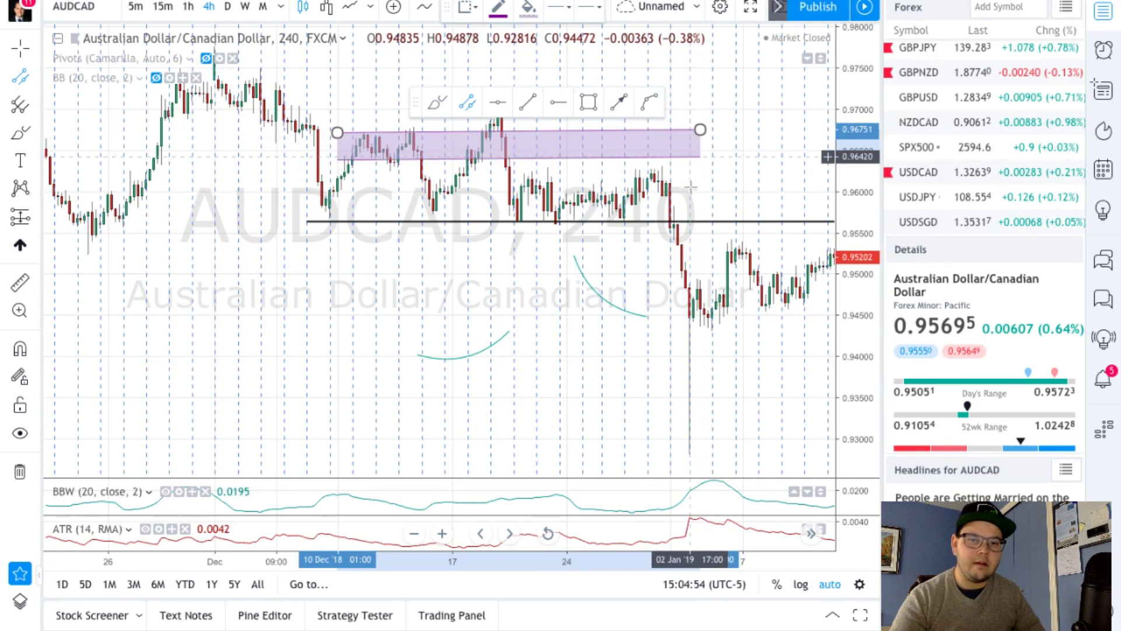
{"action": "left_click", "coordinate": [695, 217]}
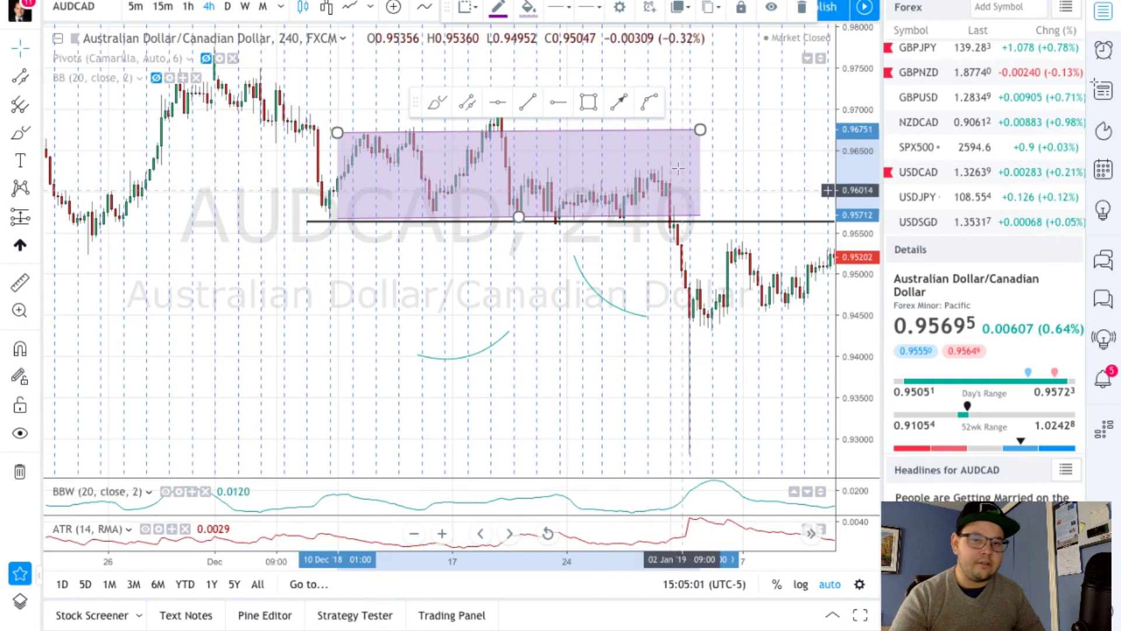
Place a horizontal line at about 0.94891, and view its properties and alert options without applying changes
{"action": "left_click", "coordinate": [497, 104]}
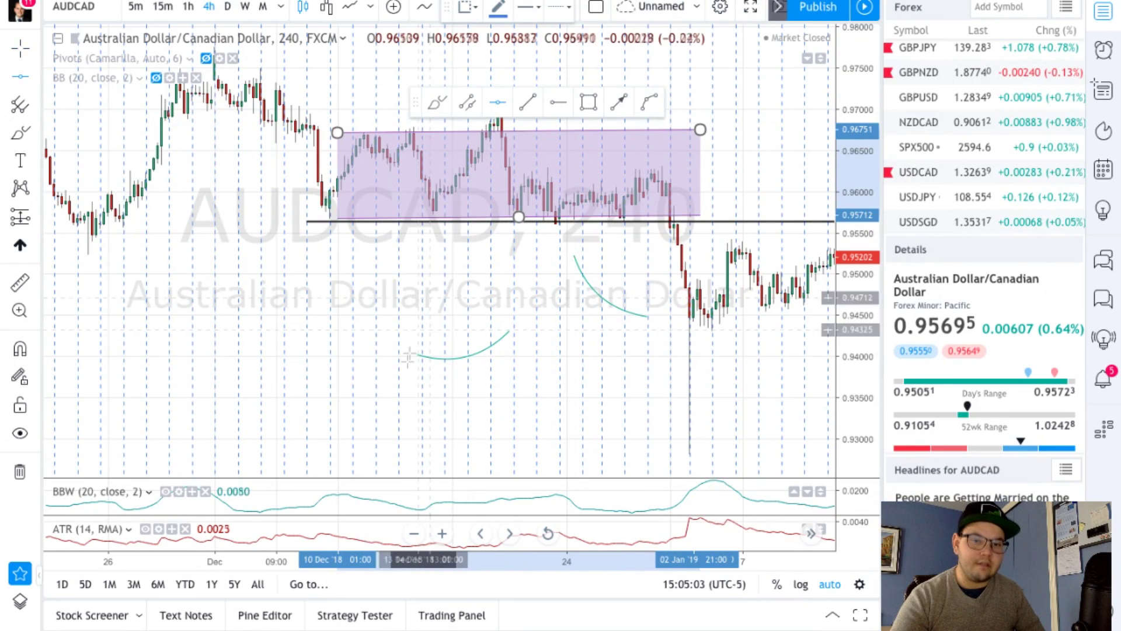
{"action": "left_click", "coordinate": [440, 285]}
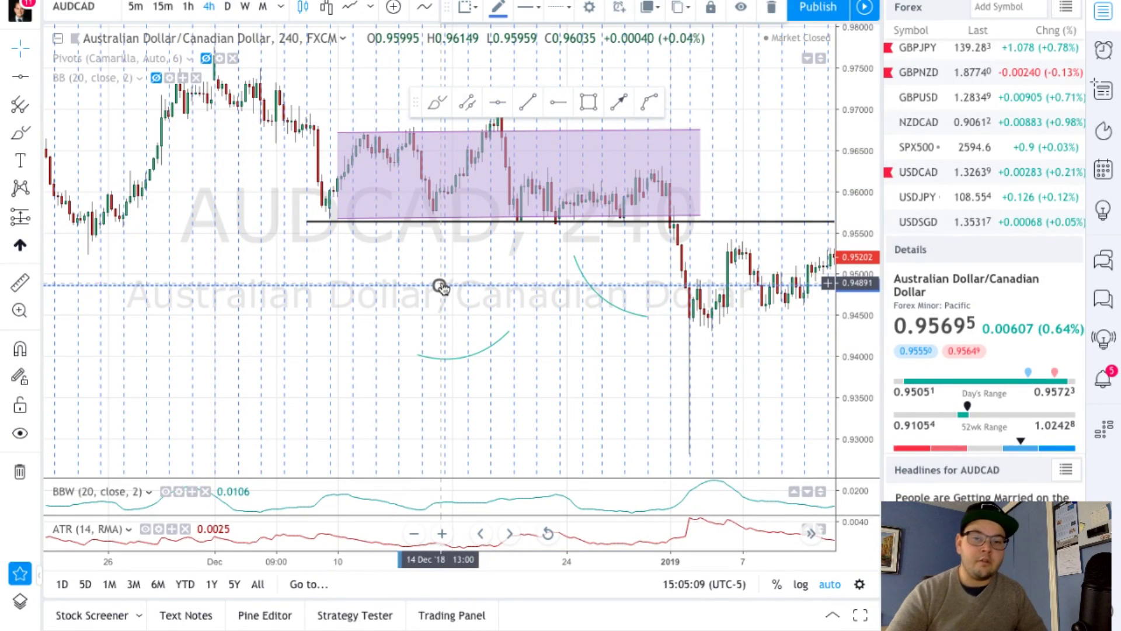
{"action": "double_click", "coordinate": [441, 286]}
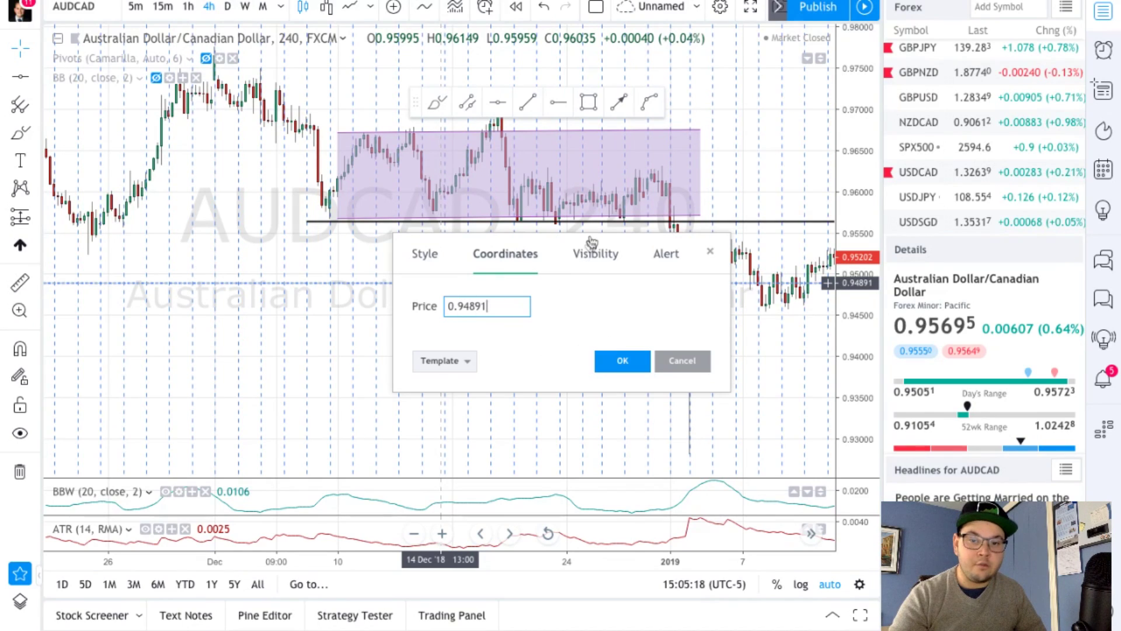
{"action": "left_click", "coordinate": [587, 256]}
{"action": "key", "text": "Escape"}
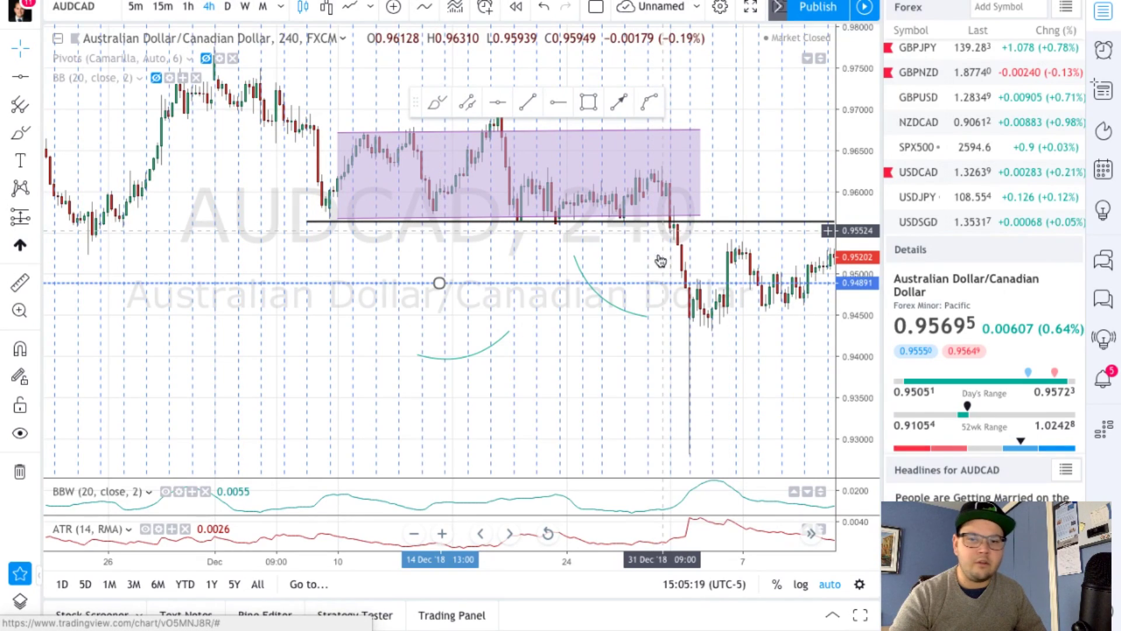
{"action": "key", "text": "alt+a"}
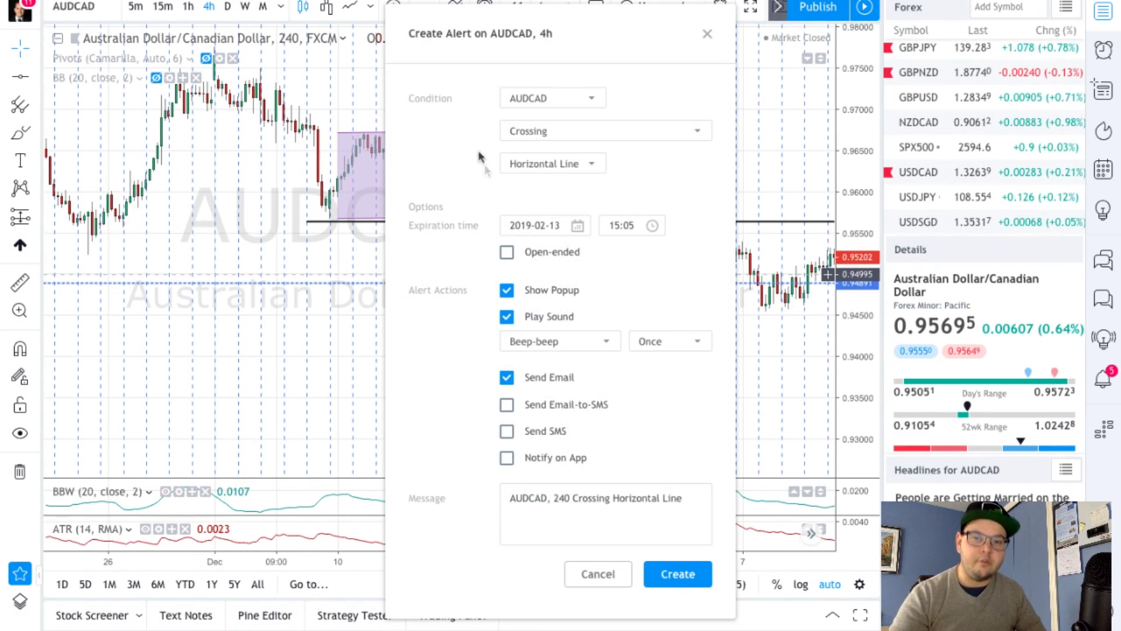
{"action": "left_click", "coordinate": [707, 35]}
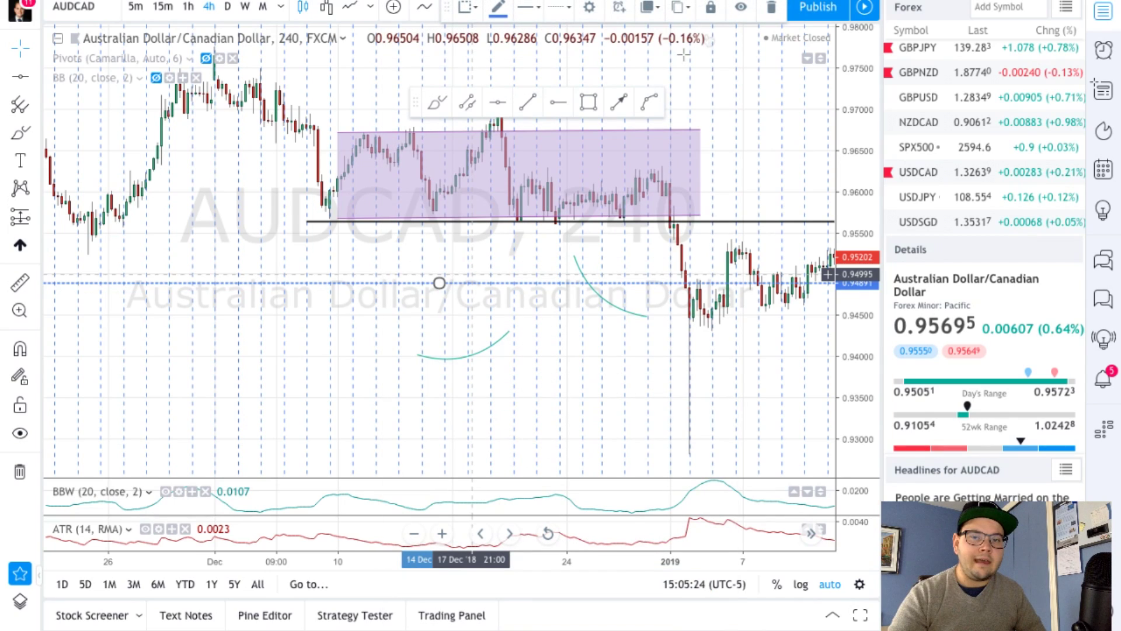
Draw a falling trend line from about 0.96939 on 29 Nov '18 to 0.95618 on 10 Dec '18
{"action": "left_click", "coordinate": [528, 102]}
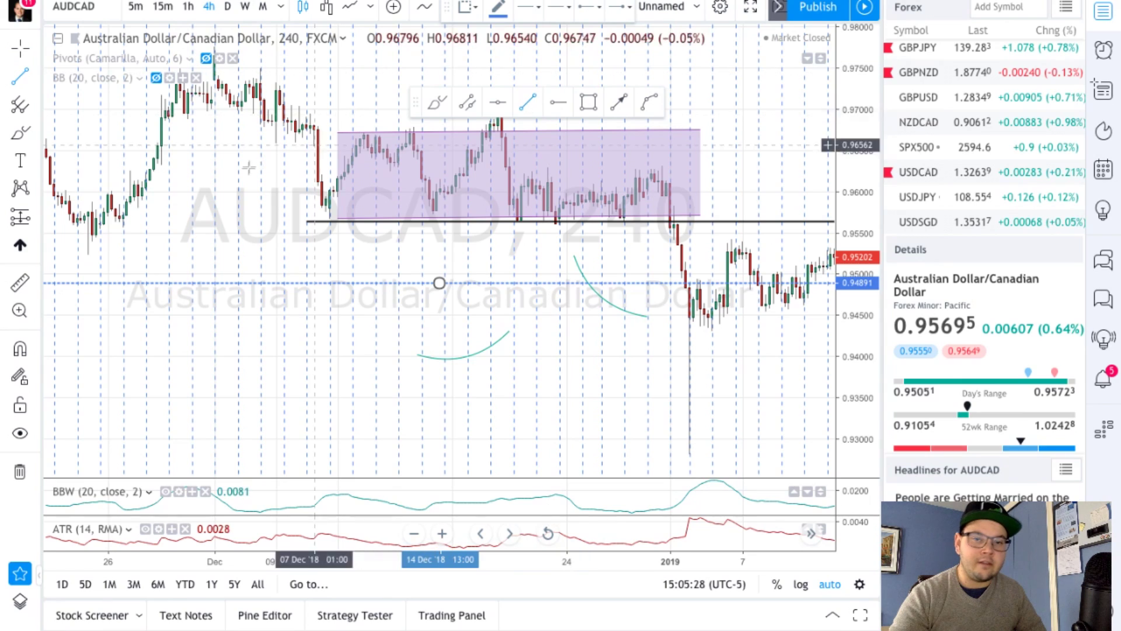
{"action": "left_click", "coordinate": [176, 113]}
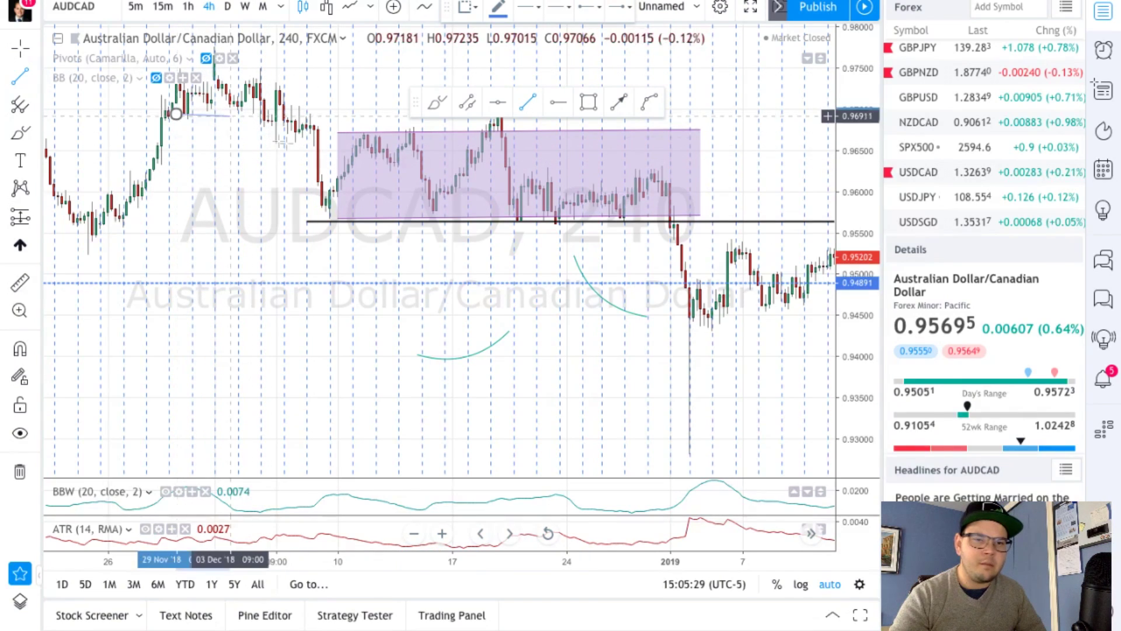
{"action": "left_click", "coordinate": [337, 222]}
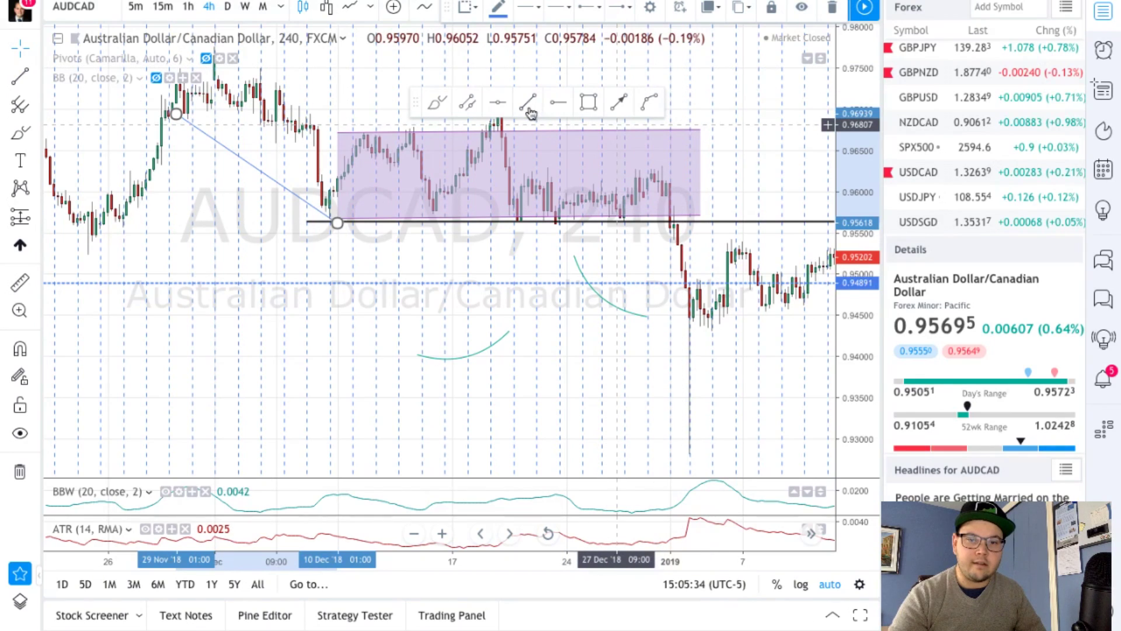
Draw a rectangle between about 0.94939 and 0.94467 over the January candles and an arrow pointing down towards the channel from about 0.96826 to 0.96213
{"action": "left_click", "coordinate": [589, 102]}
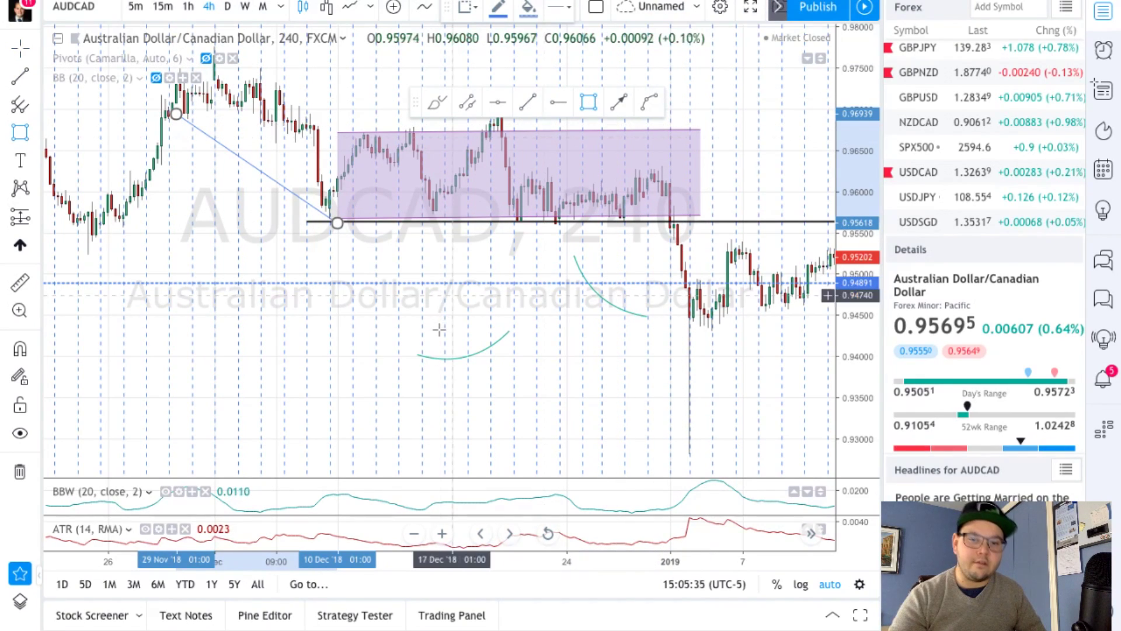
{"action": "mouse_move", "coordinate": [620, 279]}
{"action": "left_mouse_down"}
{"action": "mouse_move", "coordinate": [719, 319]}
{"action": "mouse_move", "coordinate": [807, 319]}
{"action": "left_mouse_up"}
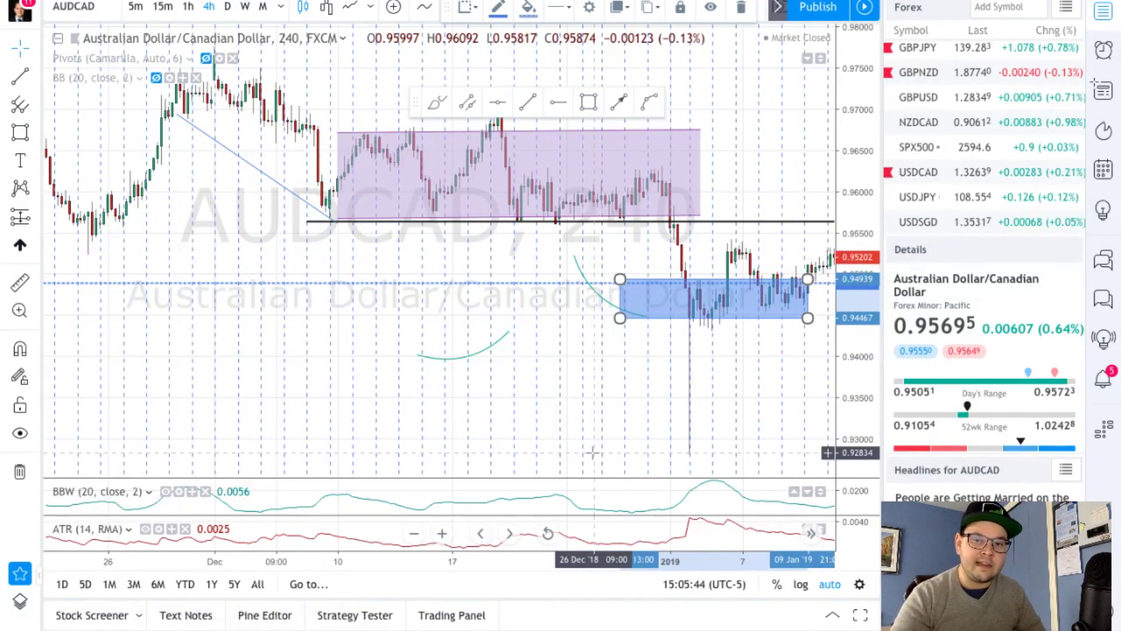
{"action": "left_click", "coordinate": [620, 103]}
{"action": "left_click", "coordinate": [754, 123]}
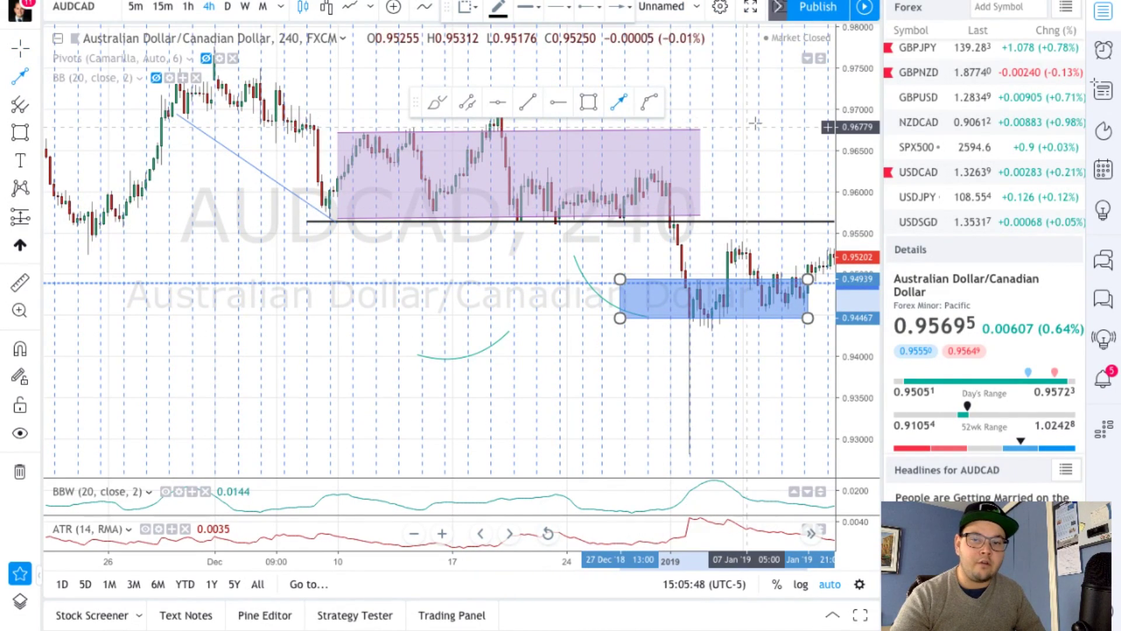
{"action": "left_click", "coordinate": [712, 173]}
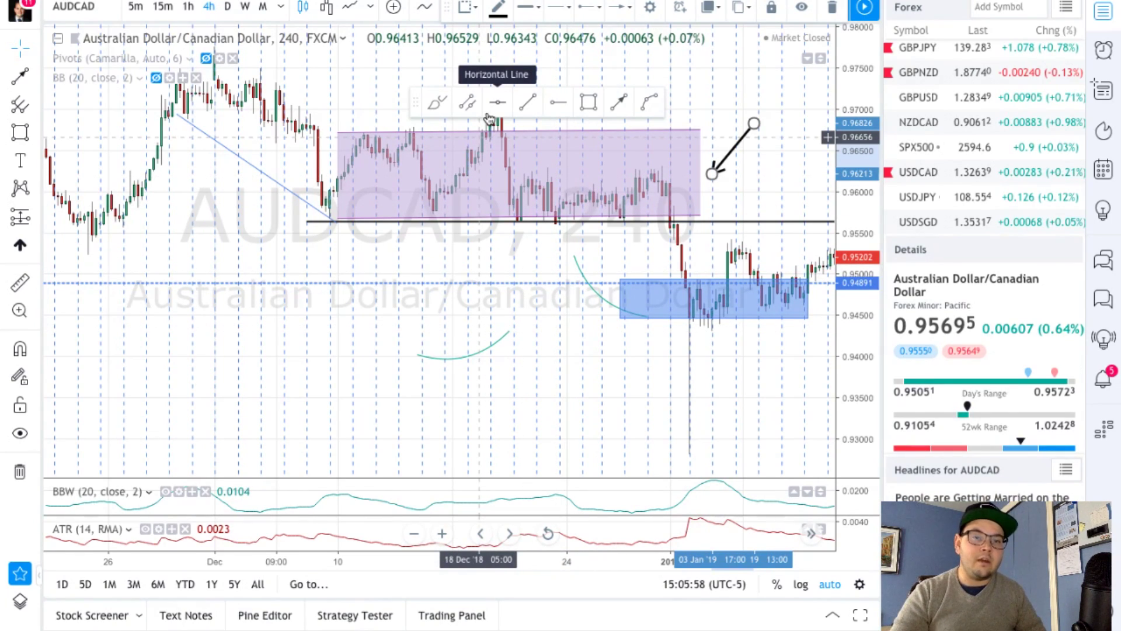
Place a long position with entry at about 0.96062, and adjust its stop to about 0.95599 and target to about 0.97392
{"action": "left_click", "coordinate": [36, 219]}
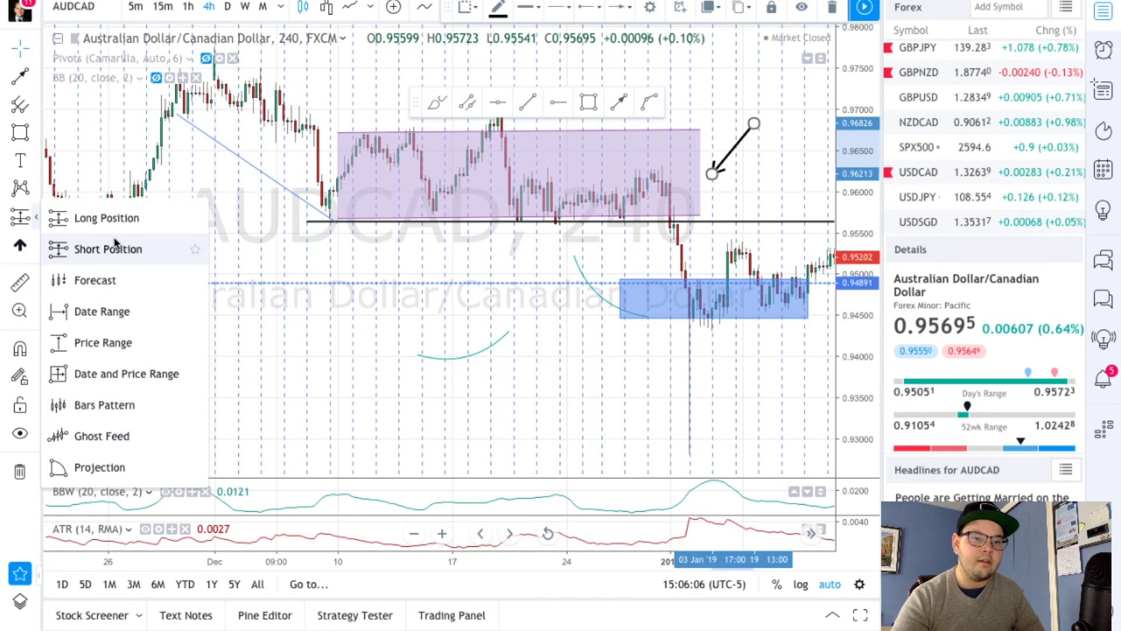
{"action": "left_click", "coordinate": [105, 217]}
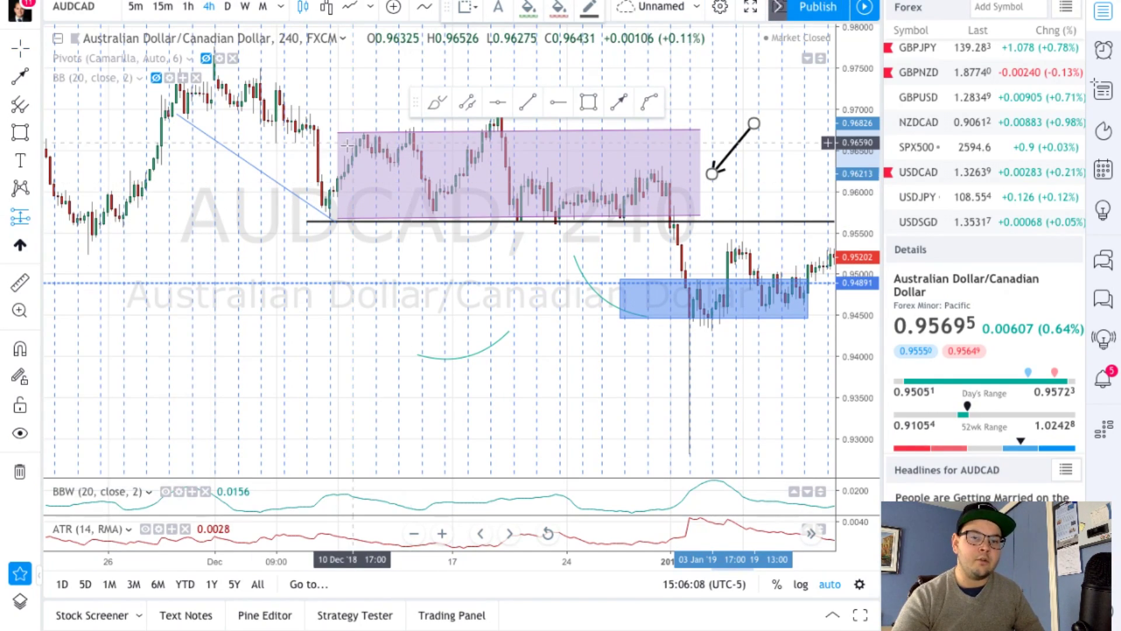
{"action": "left_click", "coordinate": [330, 187]}
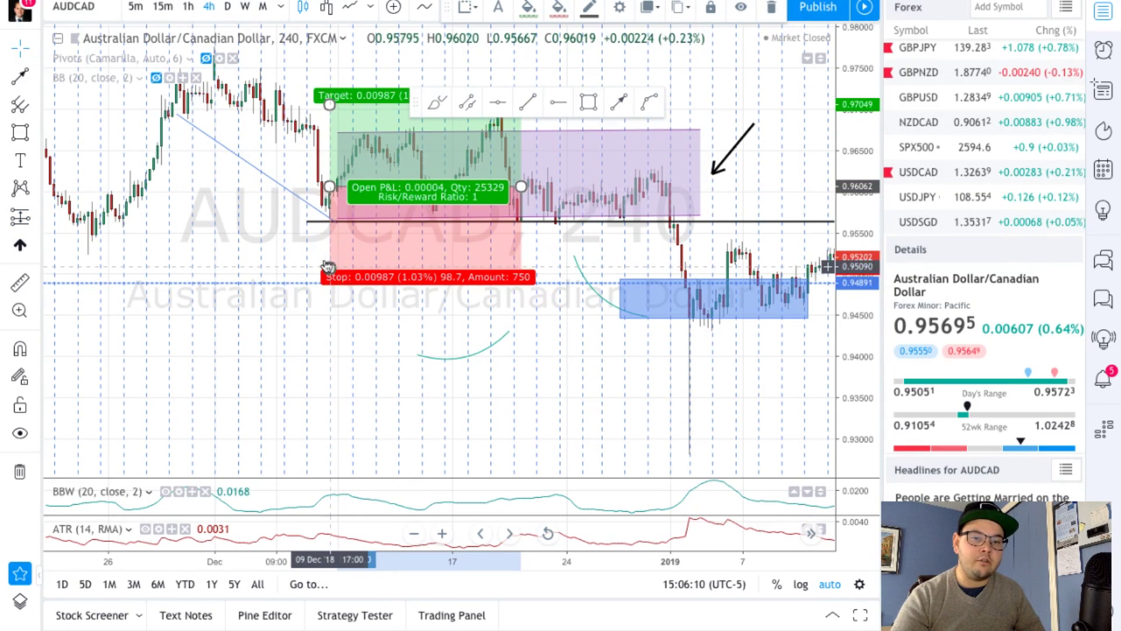
{"action": "left_click_drag", "start_coordinate": [329, 268], "coordinate": [328, 225]}
{"action": "left_click_drag", "start_coordinate": [330, 104], "coordinate": [330, 76]}
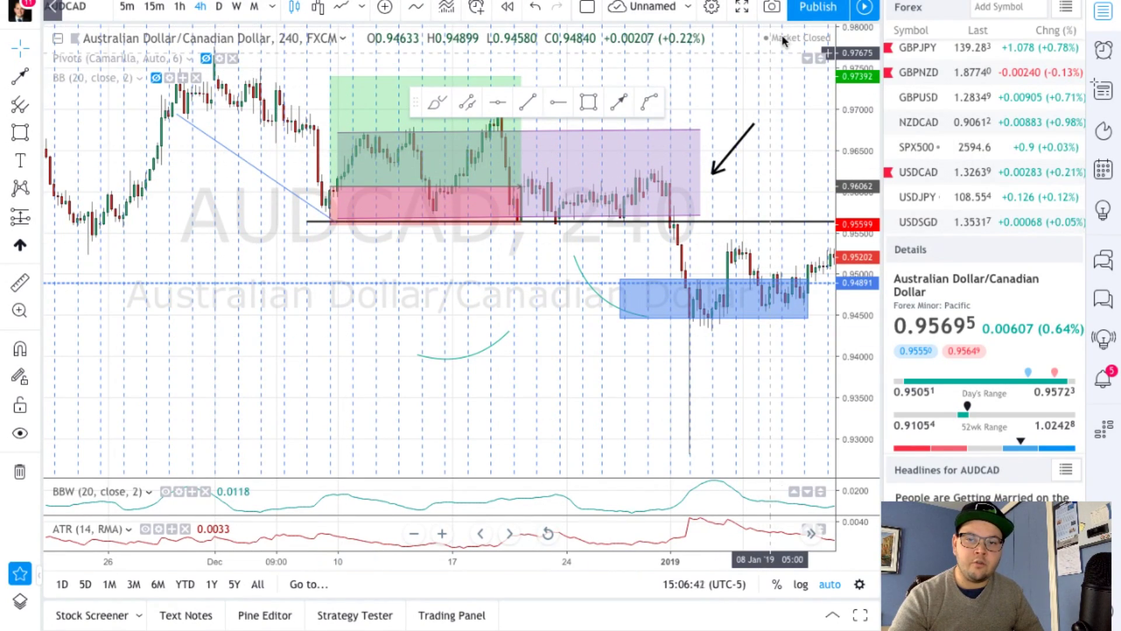
Take a snapshot of the chart to view its image sharing and saving options, and close the dialog
{"action": "left_click", "coordinate": [771, 7]}
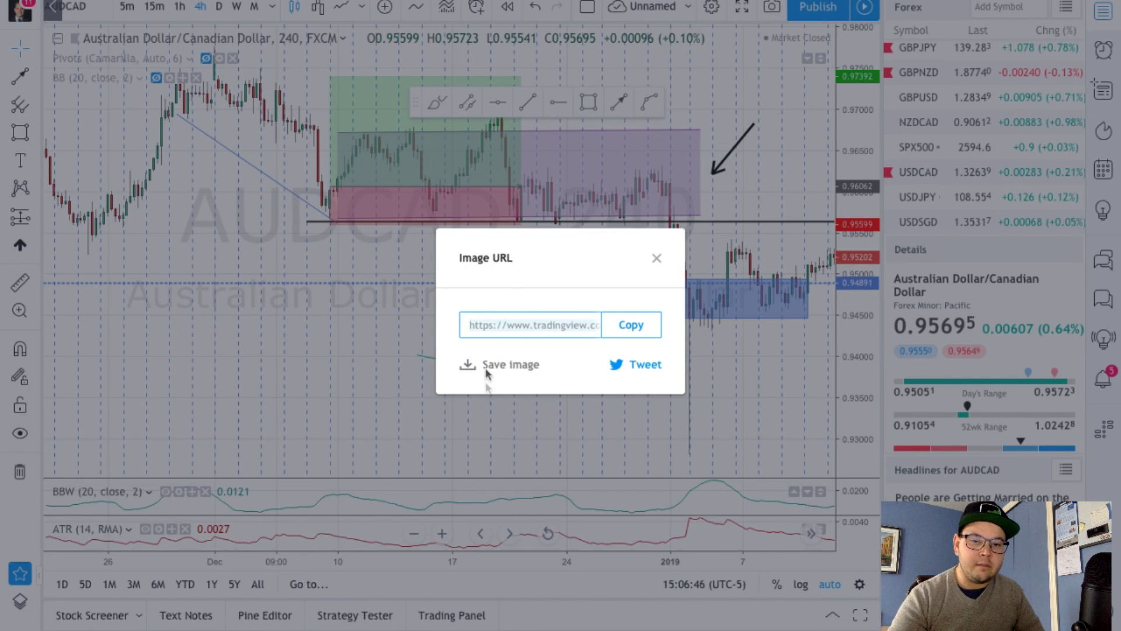
{"action": "left_click", "coordinate": [123, 402]}
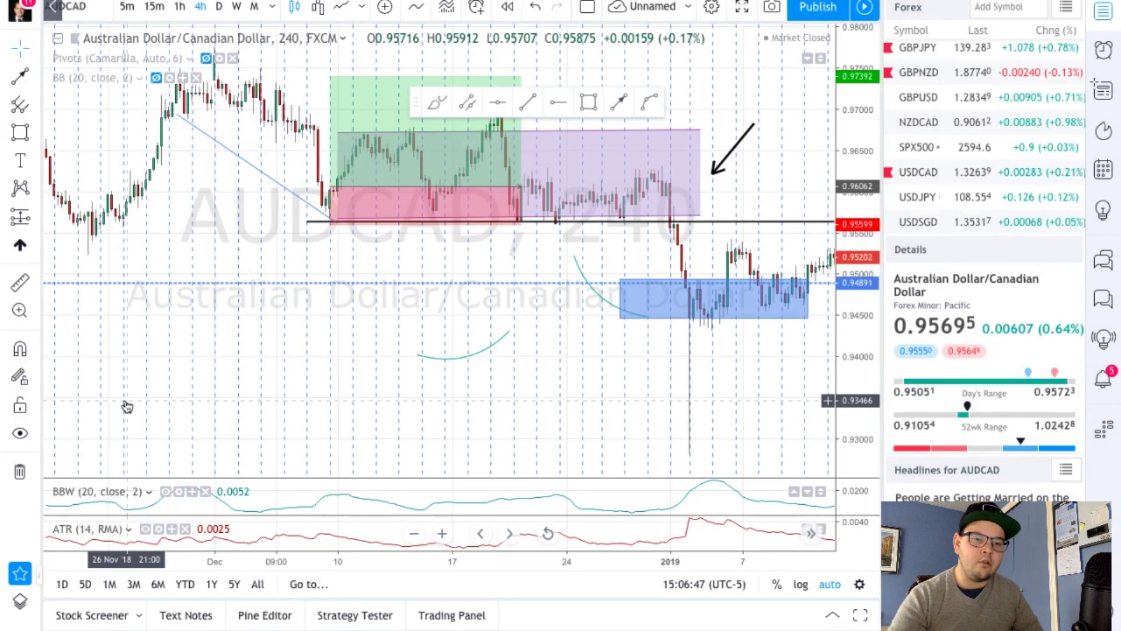